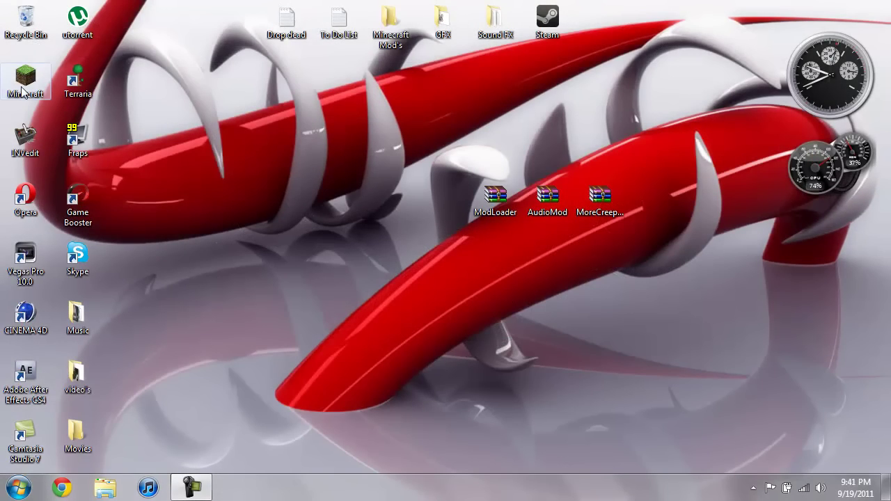
Launch Minecraft, log in and load the New World singleplayer save.
double_click(25, 78)
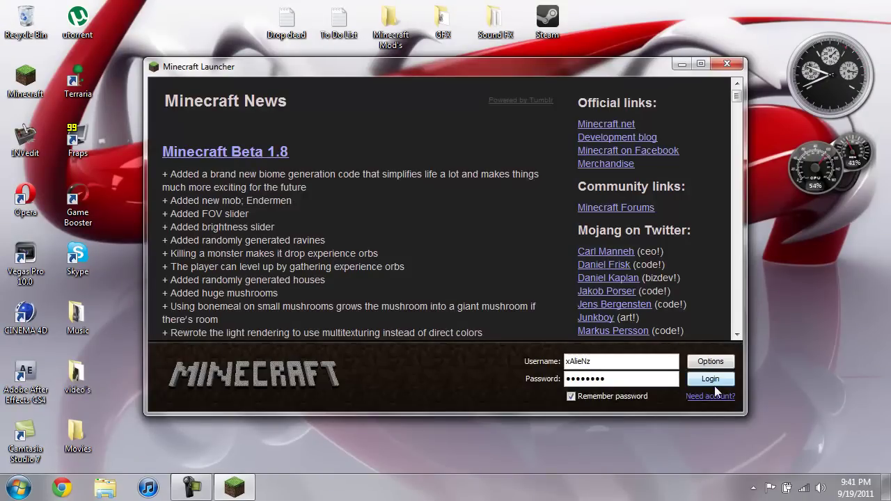
click(711, 380)
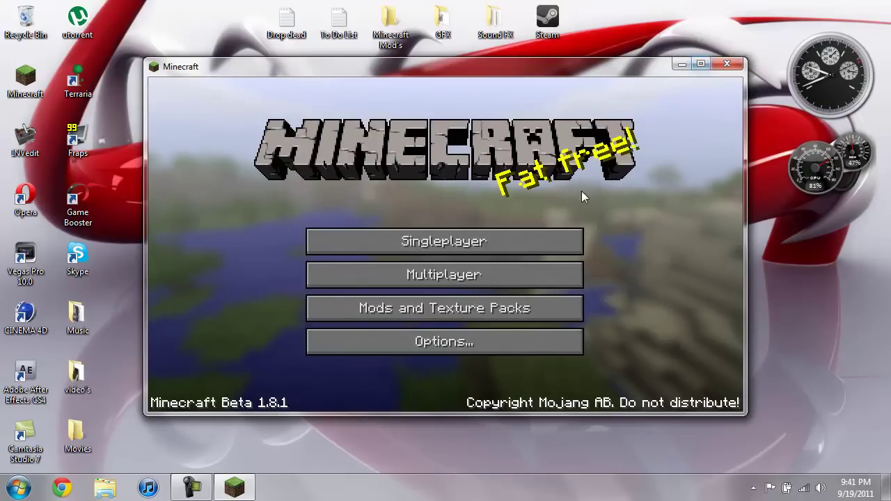
click(511, 244)
click(405, 149)
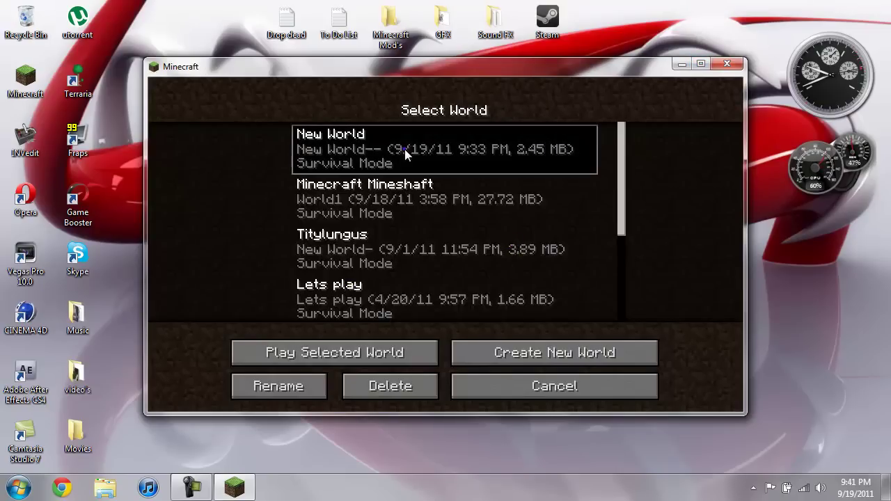
click(371, 349)
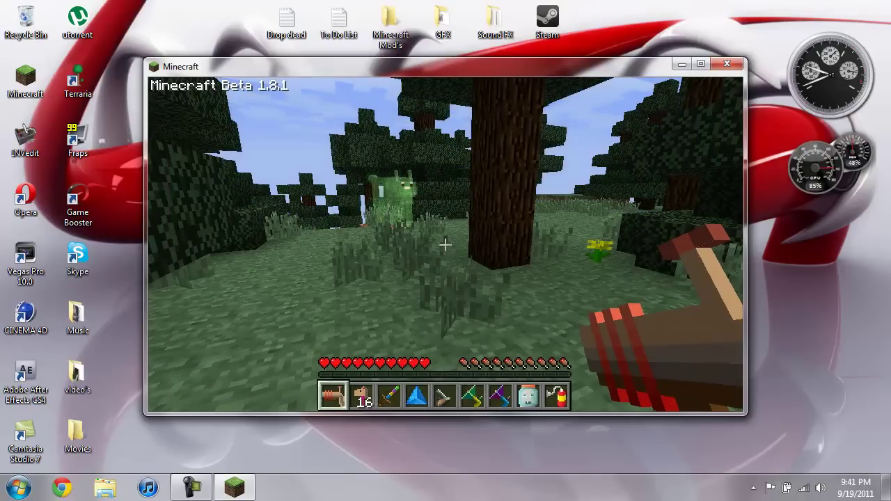
Raise the game difficulty from Peaceful to Easy in Options and resume play.
key(w)
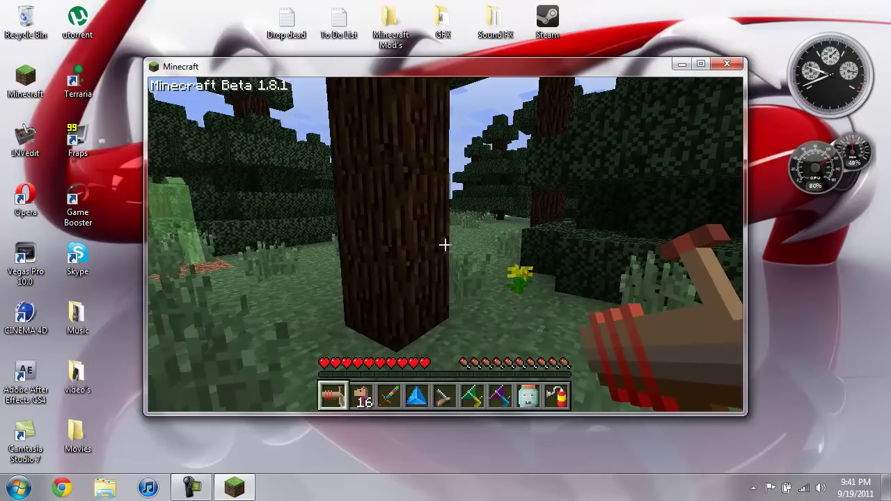
key(Escape)
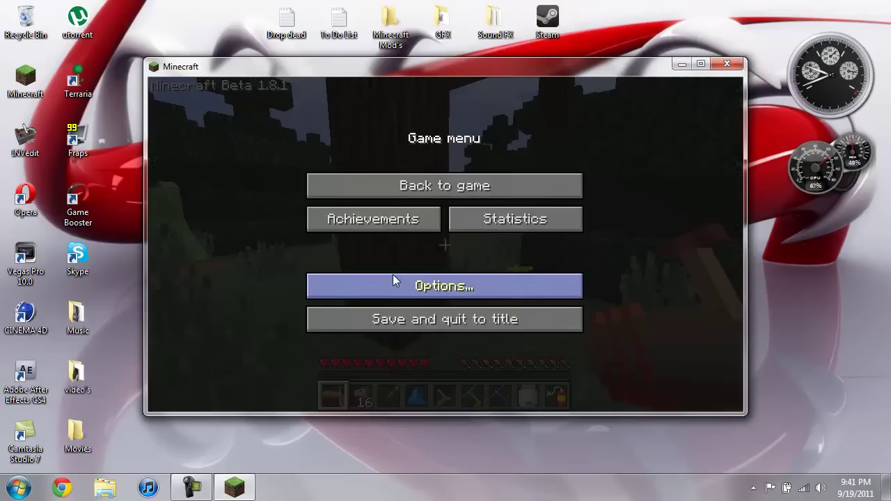
click(394, 285)
click(532, 214)
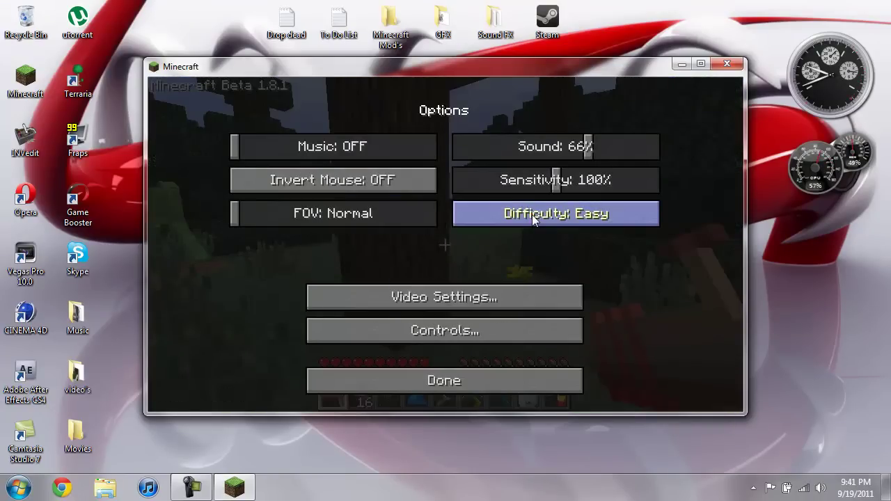
click(432, 380)
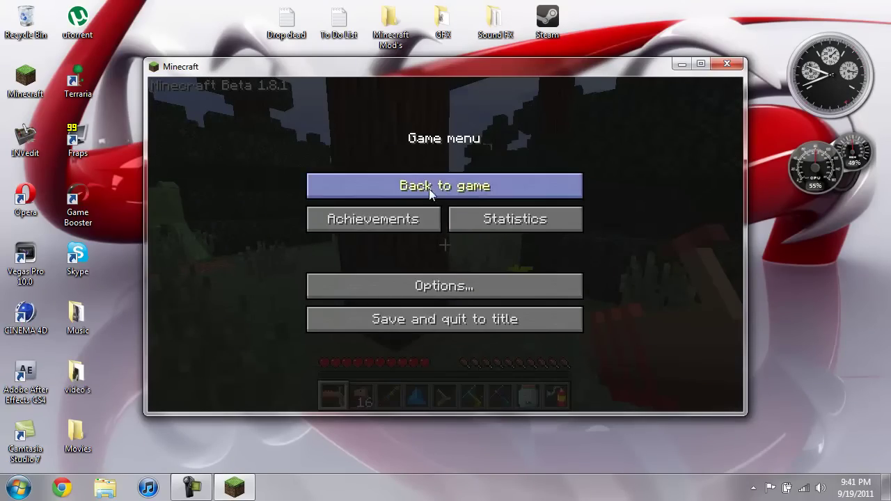
click(435, 186)
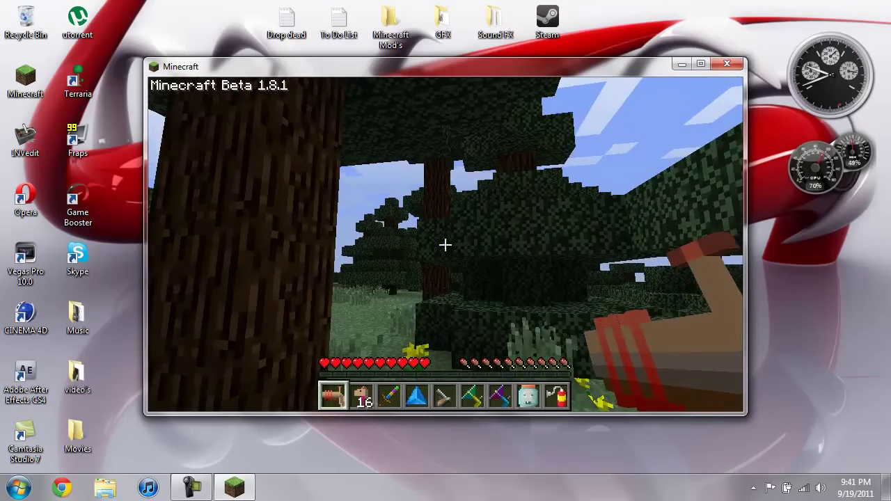
Walk across the grass and past the dirt patches to the grass-topped dirt wall.
key(w)
key(w)
key(w)
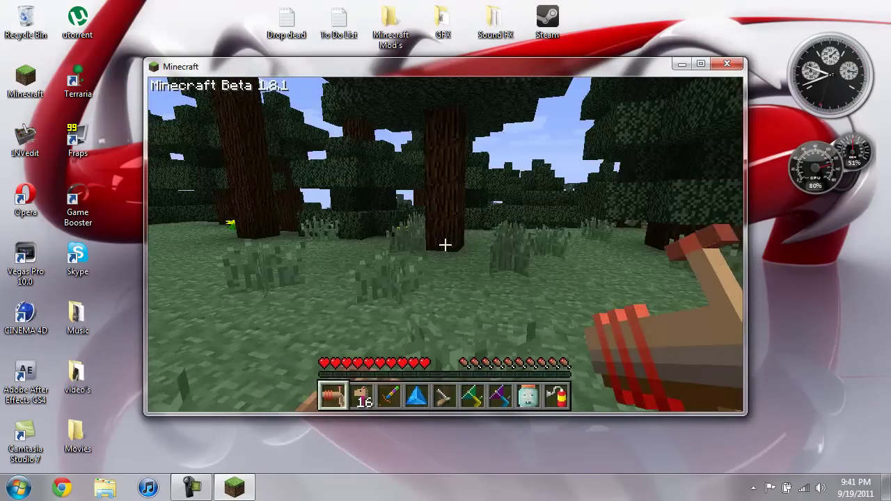
key(w)
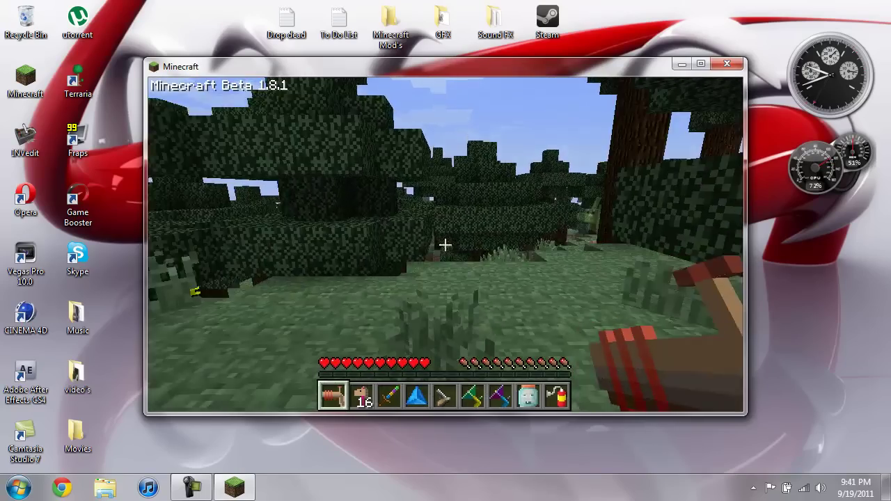
key(w)
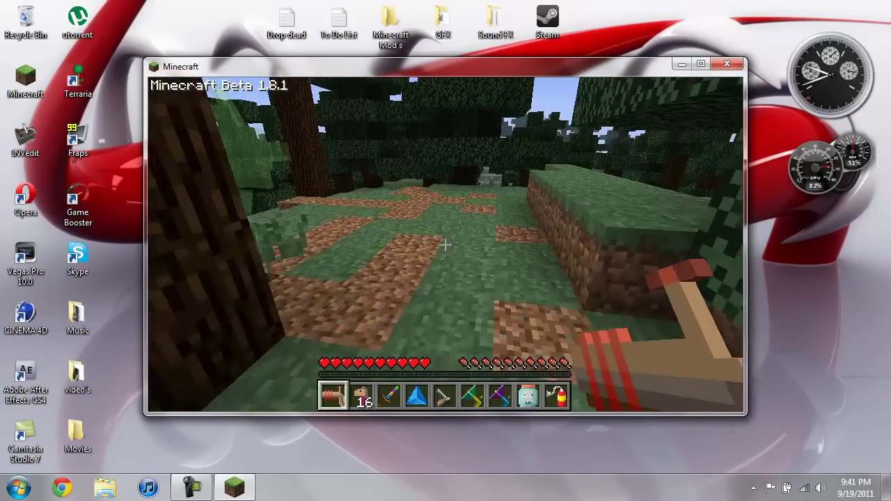
key(w)
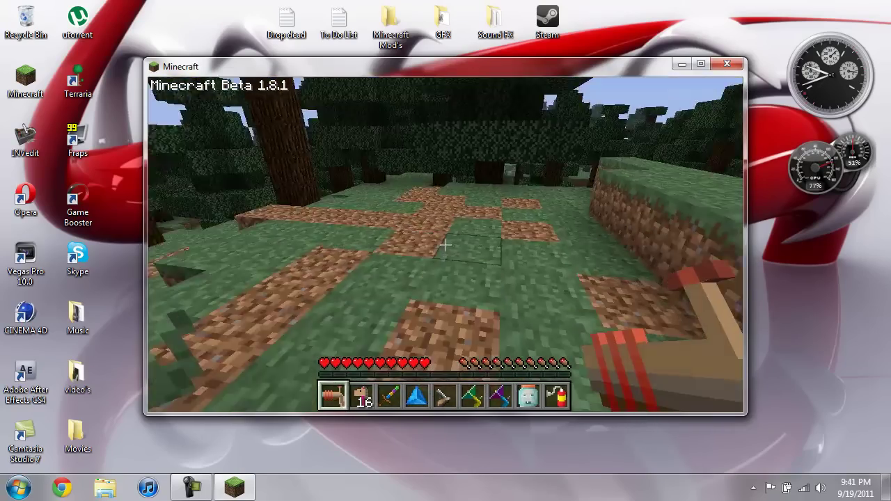
key(w)
key(w)
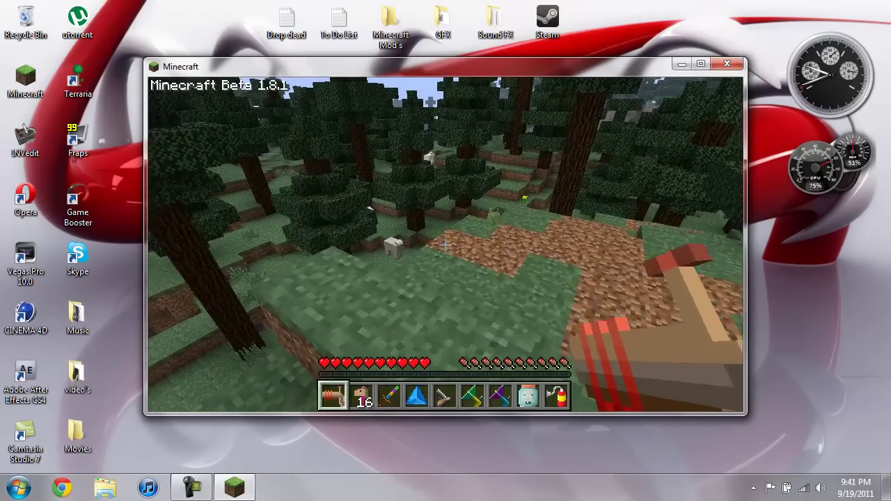
key(w)
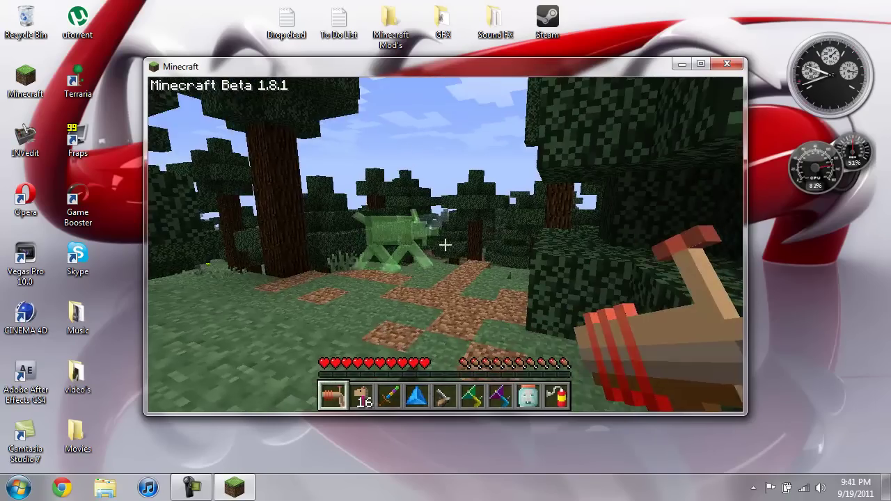
Back away past the creeper and head on toward the trees at the pit's edge.
key(s)
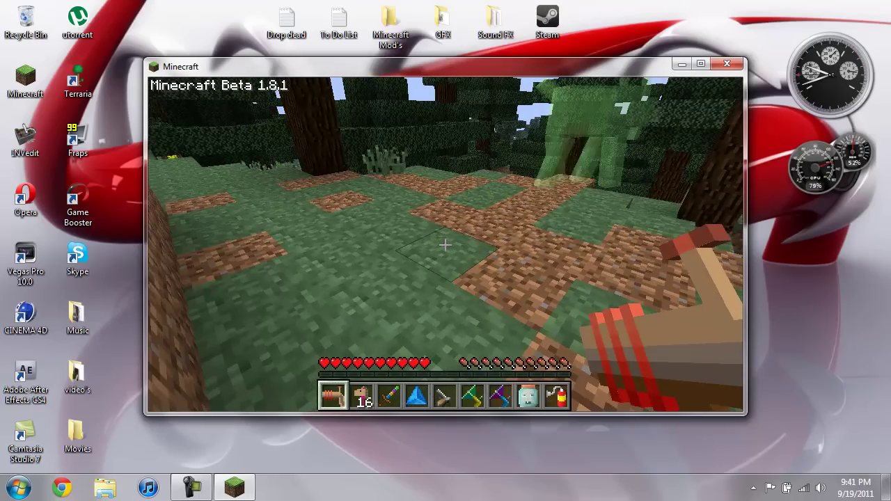
key(s)
key(d)
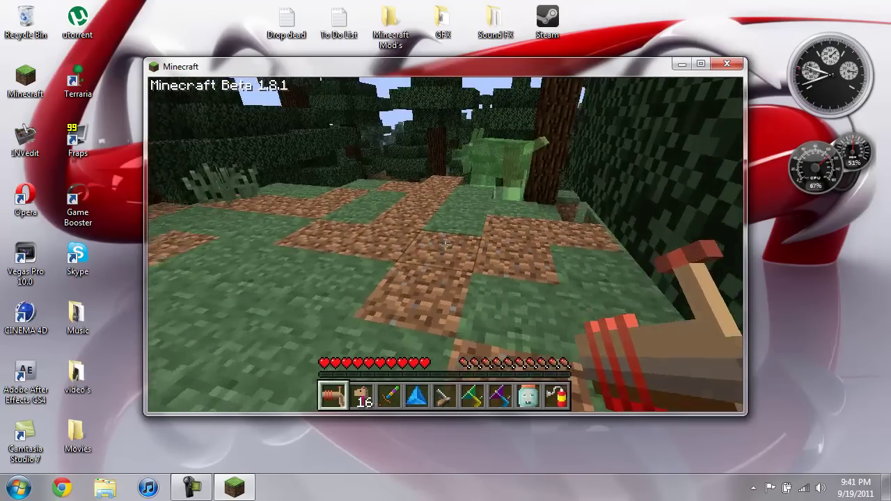
key(s)
mouse_move(446, 244)
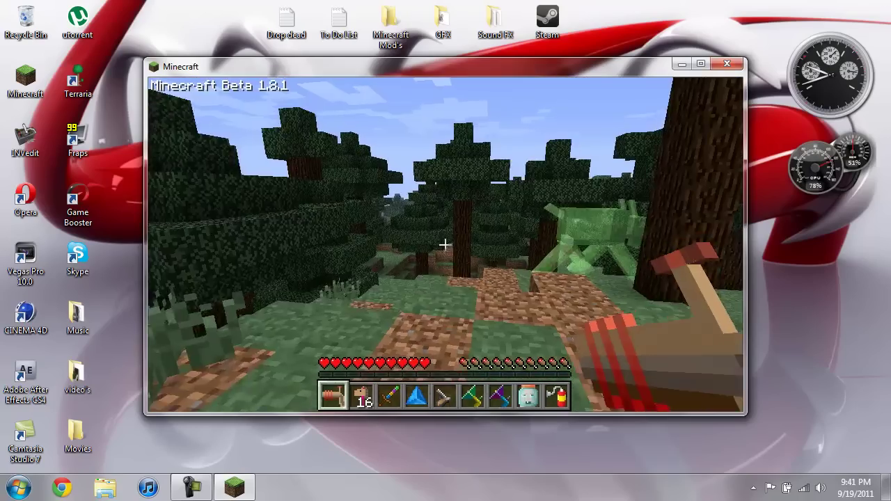
key(w)
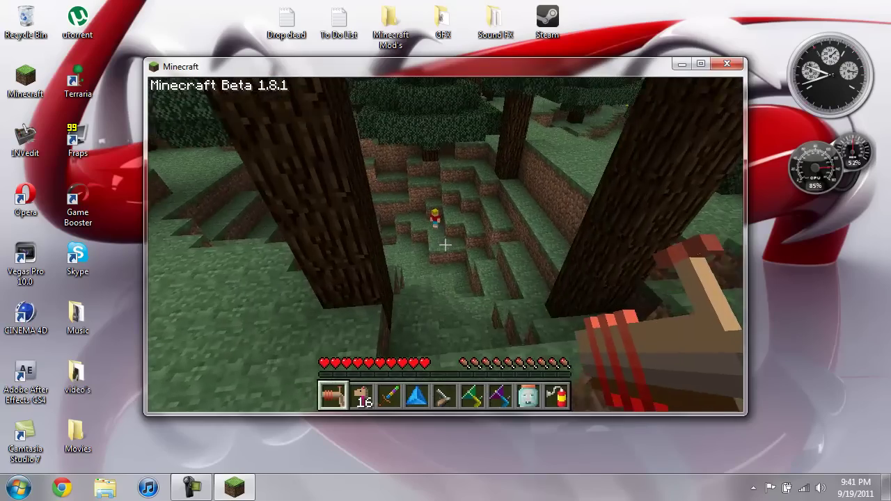
Walk into the grassy pit, select the purple pickaxe and dig at the dirt wall.
key(w)
key(w)
key(w)
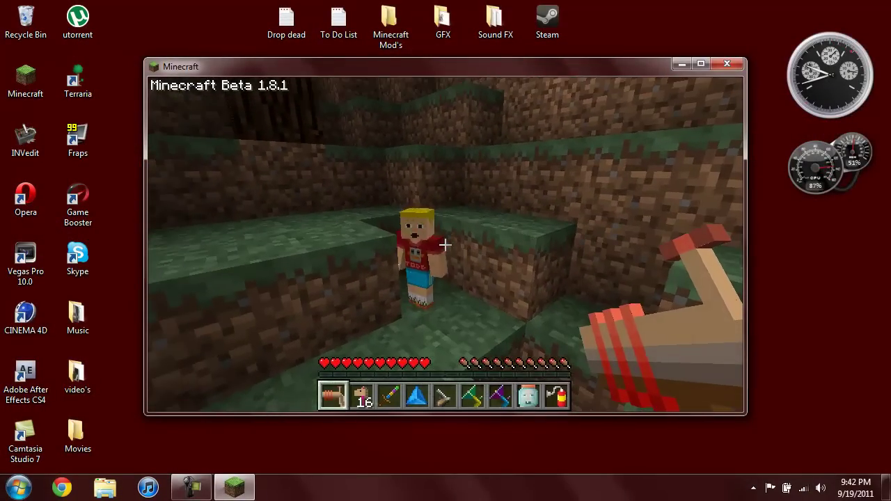
scroll(446, 245, down, 1)
scroll(446, 245, down, 4)
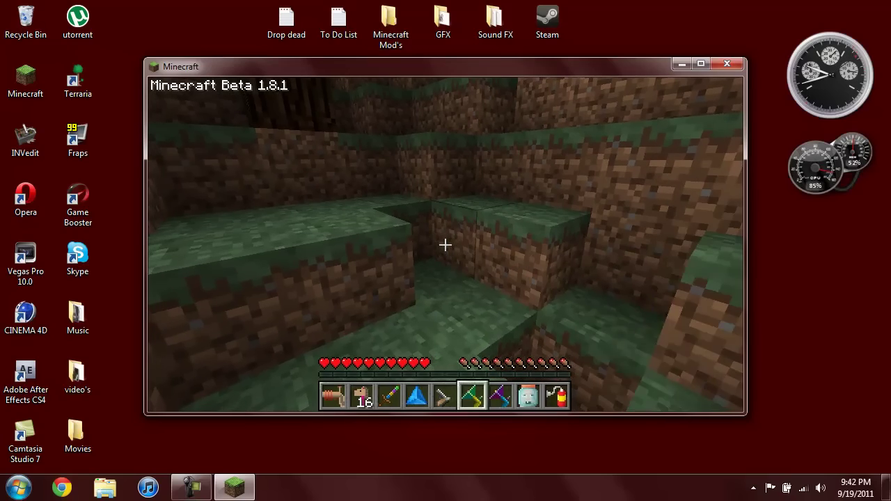
scroll(446, 245, down, 1)
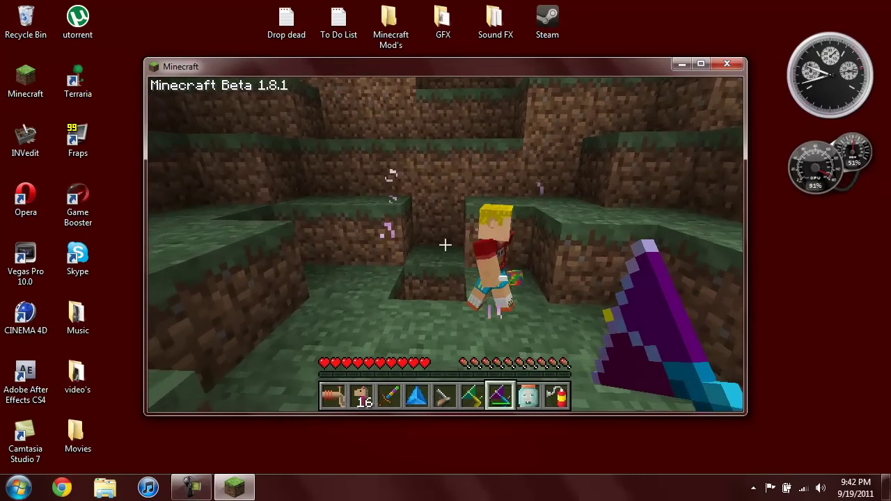
key(w)
key(w)
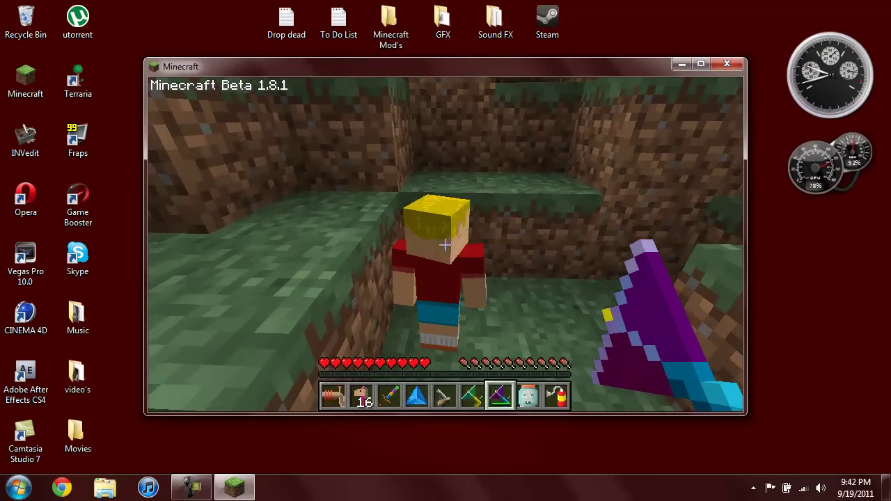
click(445, 244)
Open the inventory and page the TooManyItems list forward to page 5 of 6.
key(w)
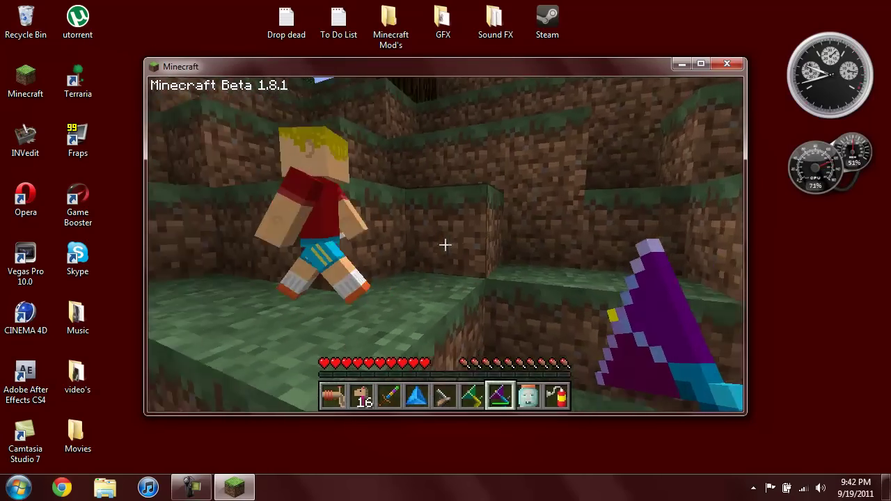
key(w)
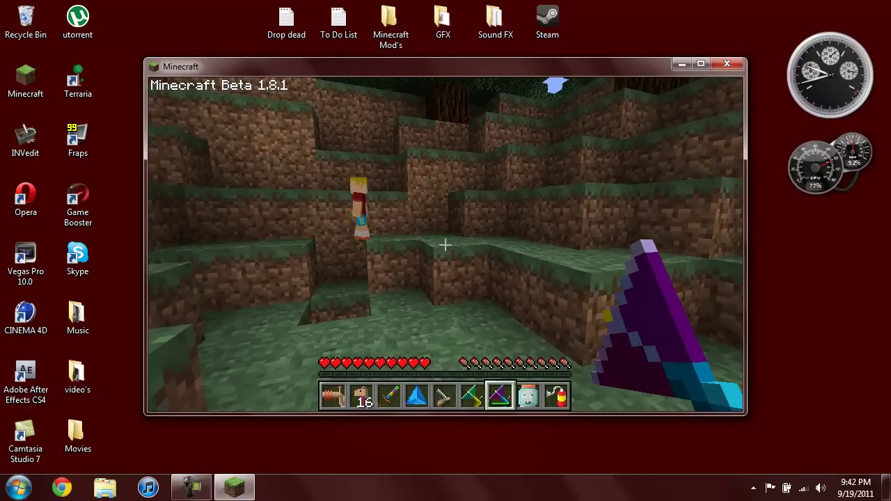
key(e)
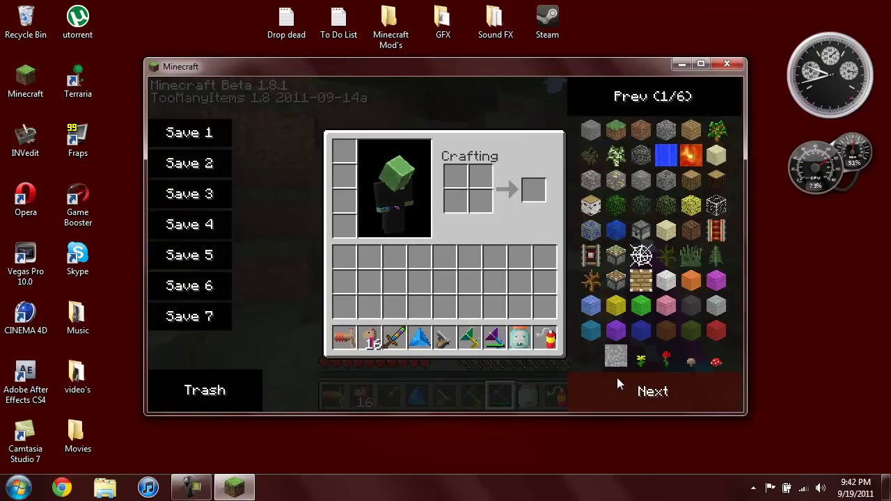
click(620, 384)
click(622, 391)
click(622, 390)
click(622, 390)
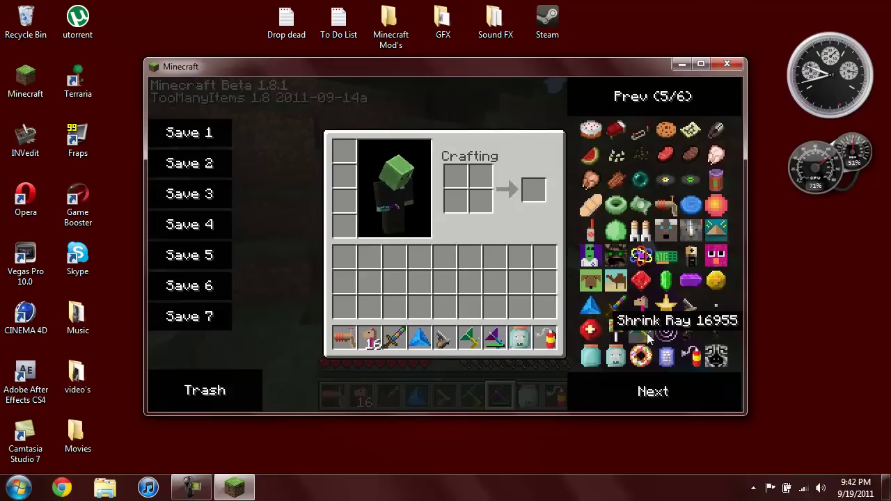
Place a stack of 32 Lollies in the hotbar and use one toward the other player.
click(624, 339)
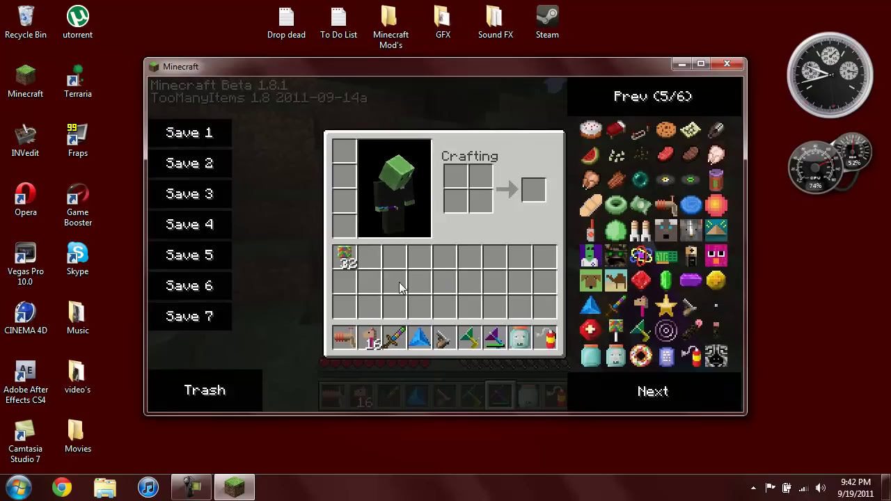
click(375, 341)
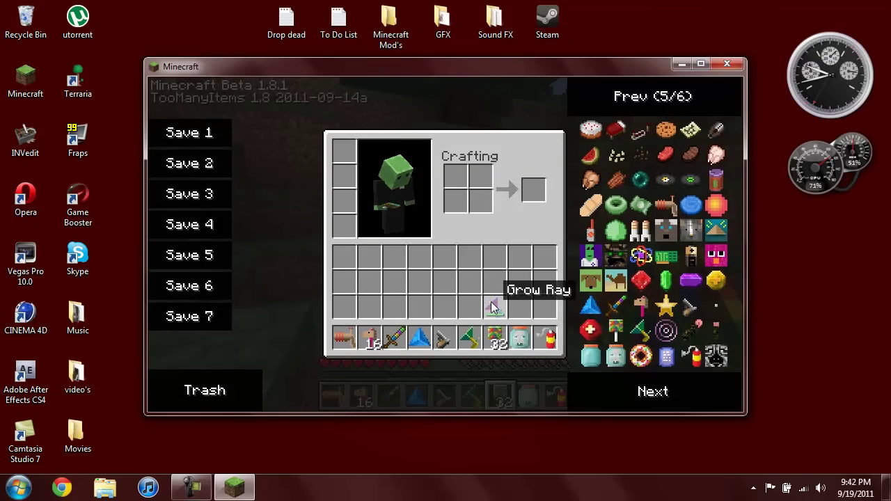
key(e)
right_click(445, 244)
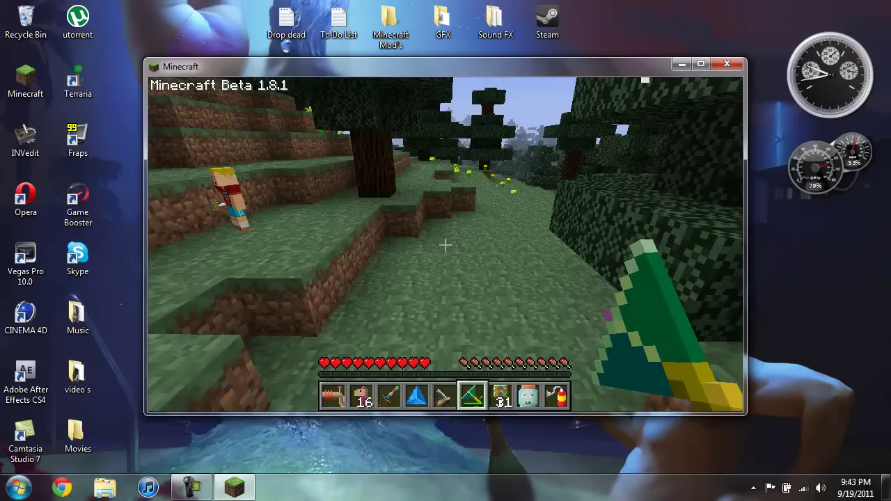
Walk through the forest up to the other player, then back away.
key(a)
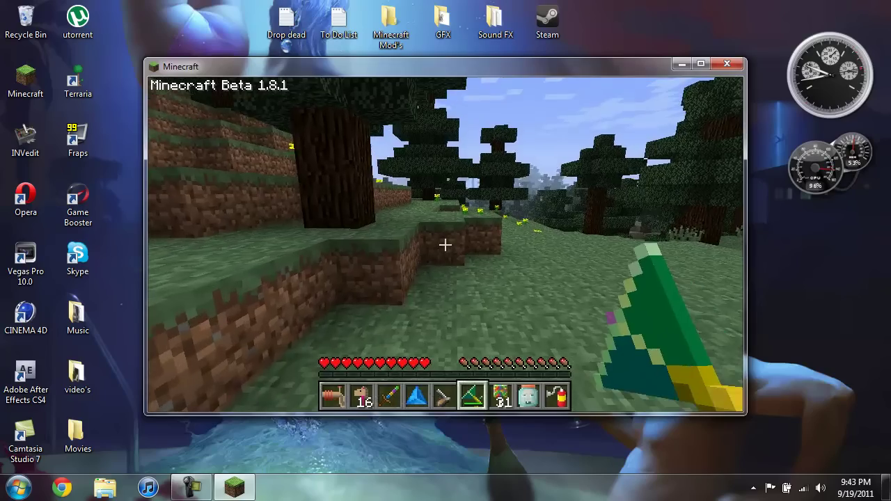
key(w)
key(d)
key(w)
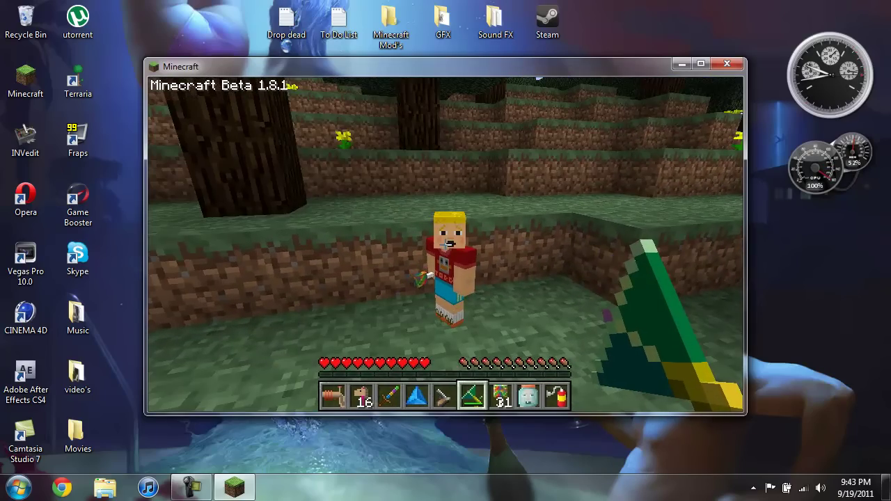
mouse_move(446, 245)
key(s)
key(s)
key(s)
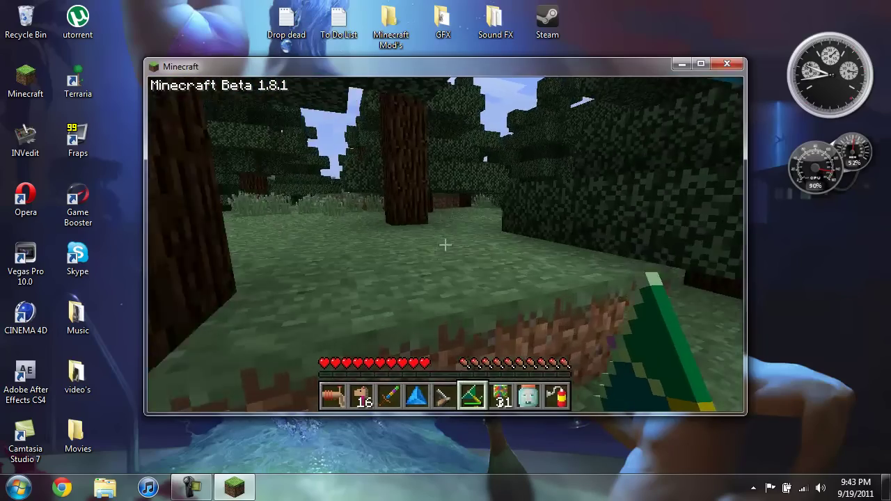
Walk into the trees, use the held item toward the sky and climb the grass ledge.
key(w)
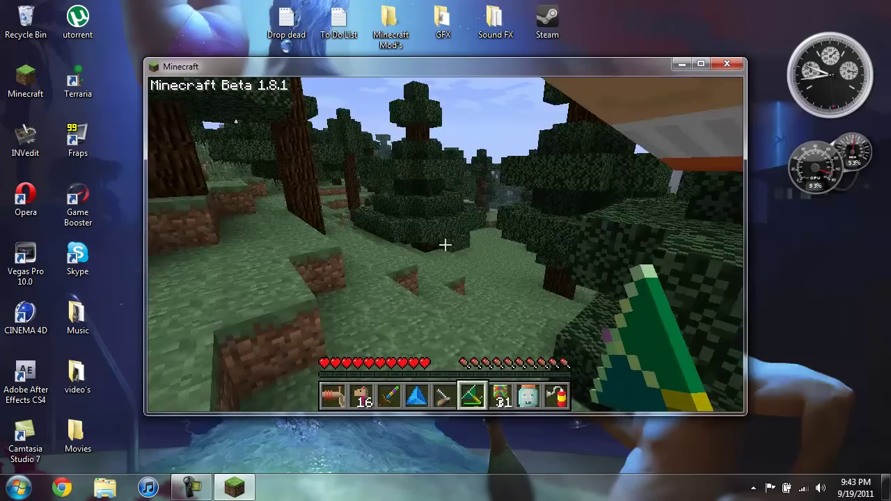
key(w)
key(w)
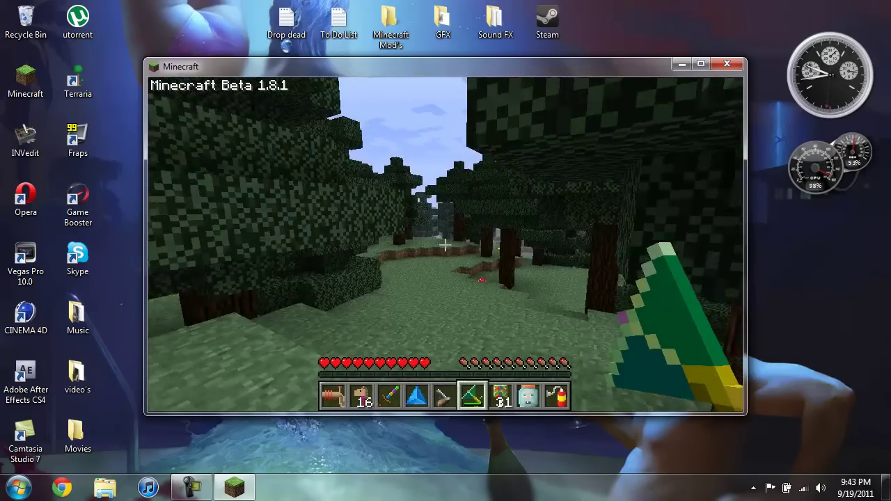
key(w)
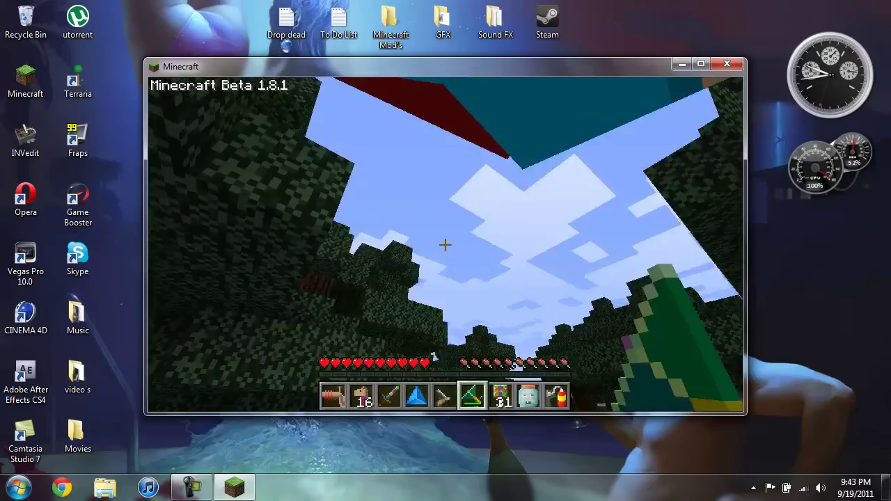
click(445, 244)
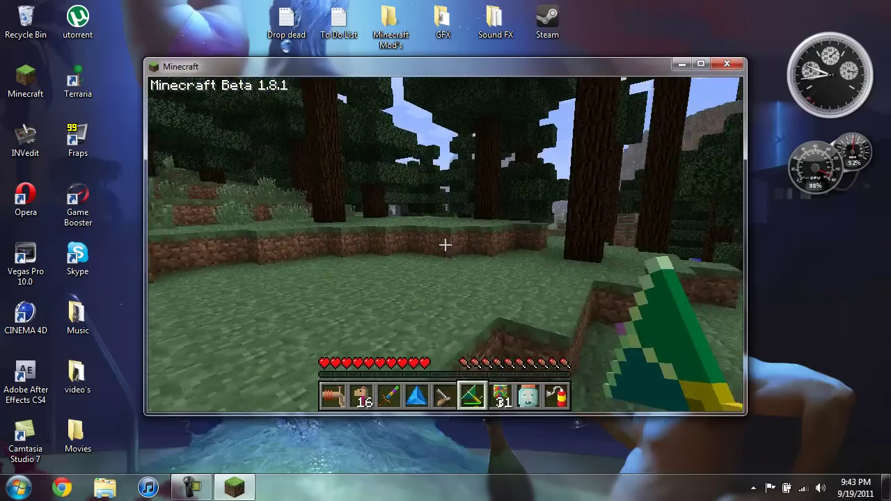
key(w)
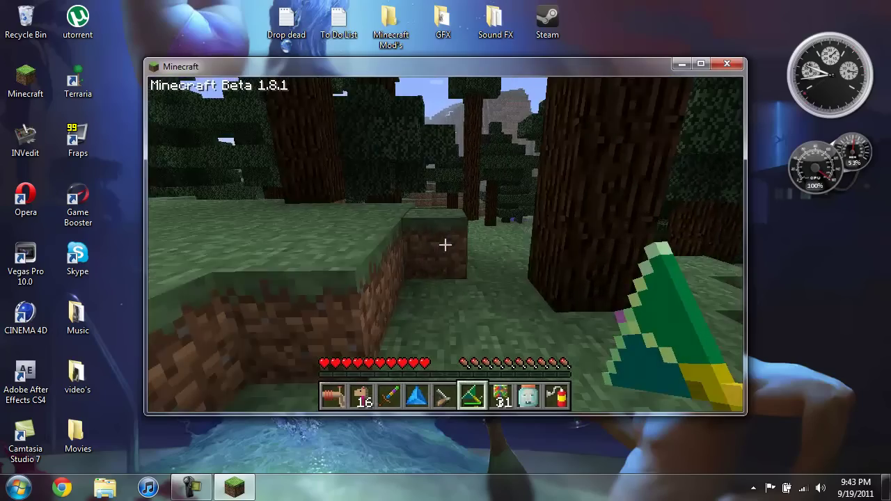
key(w)
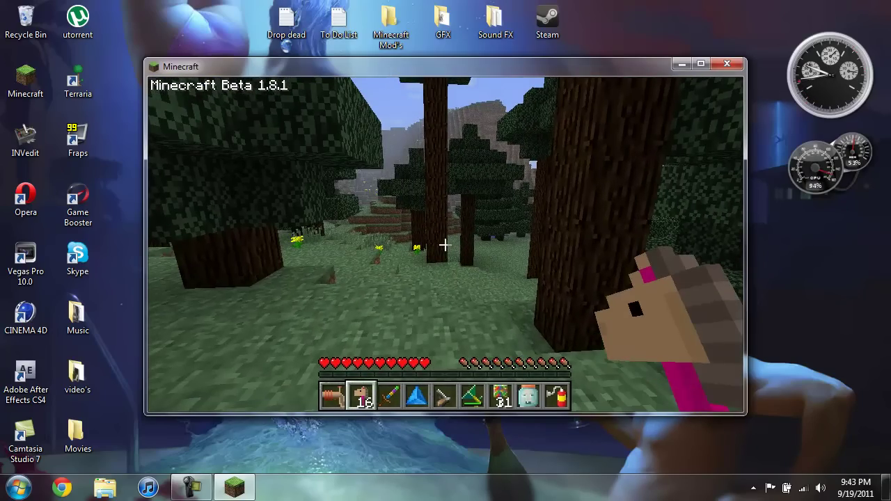
Place a Schlump on the forest floor, switch to hotbar slot 4 and walk to the grassy hill.
mouse_move(446, 245)
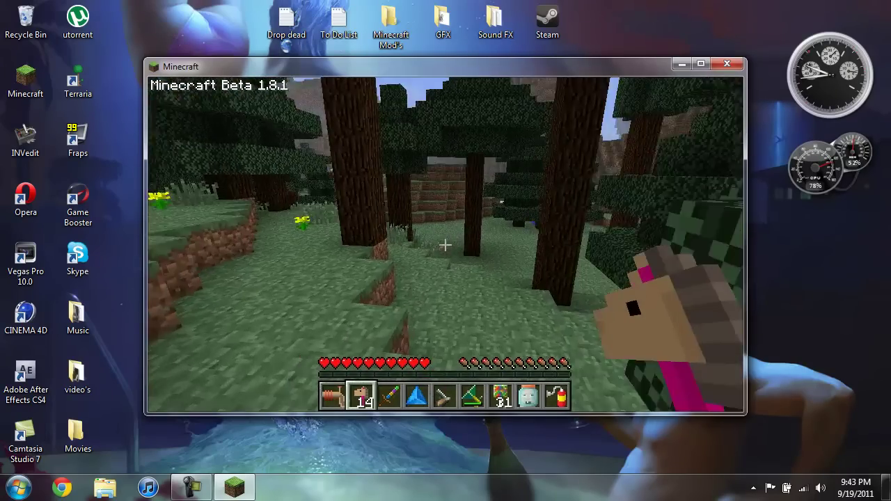
key(4)
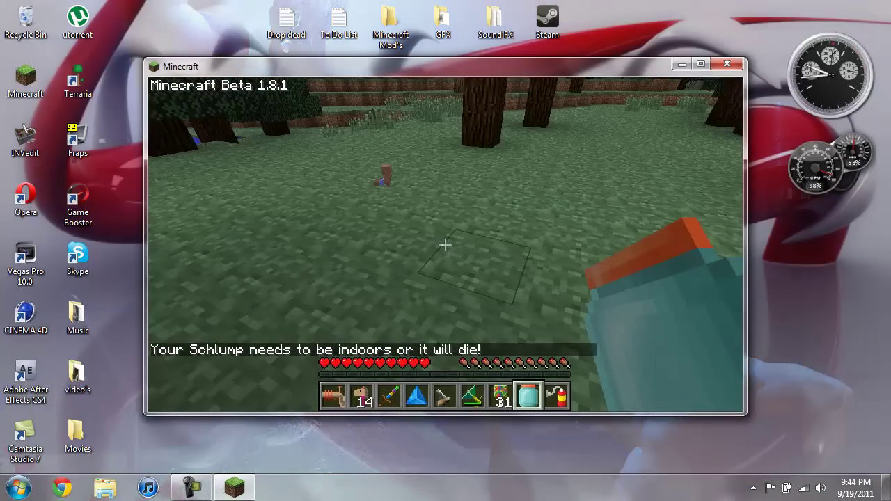
key(w)
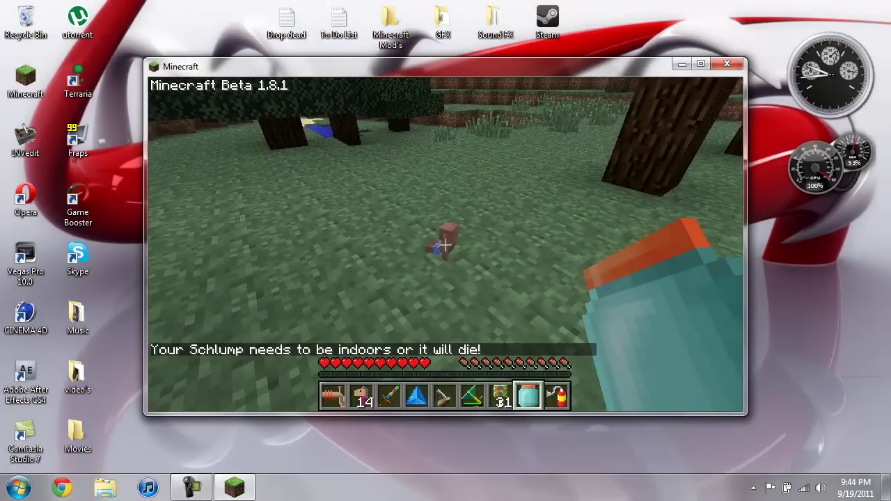
key(w)
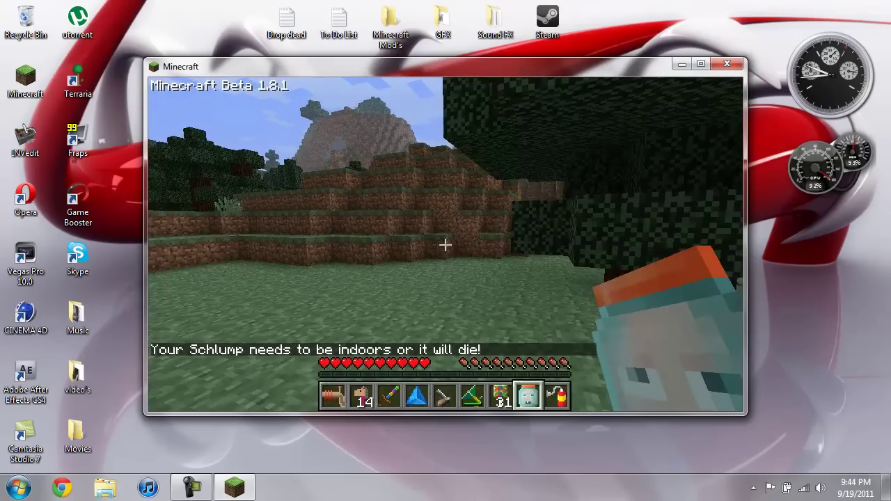
key(w)
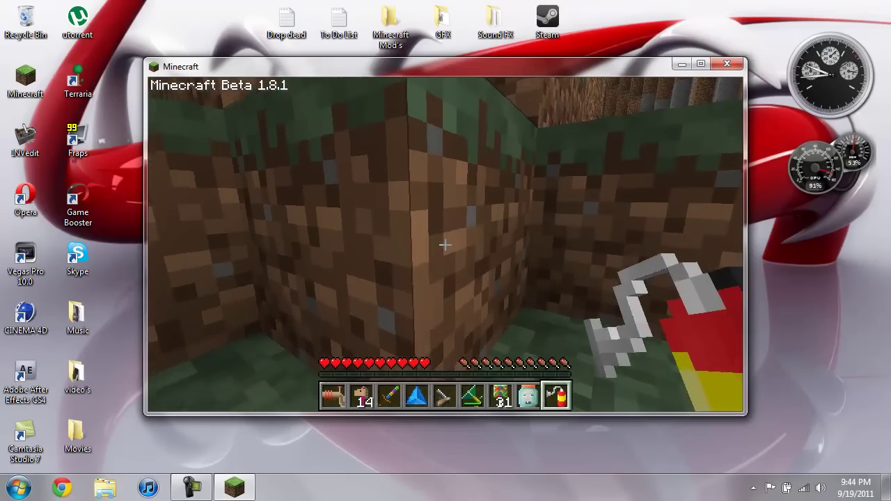
Cycle through the mod's hotbar tools in slots 8, 9, 1 and 5.
key(8)
key(9)
key(1)
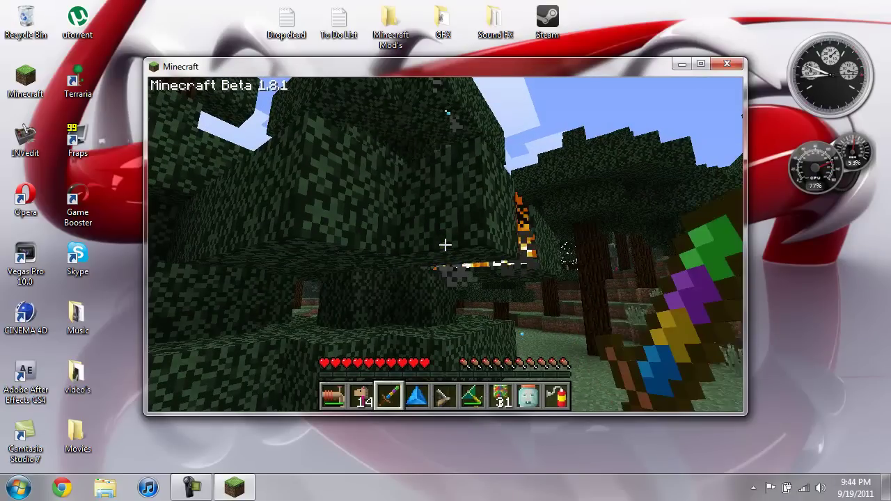
key(5)
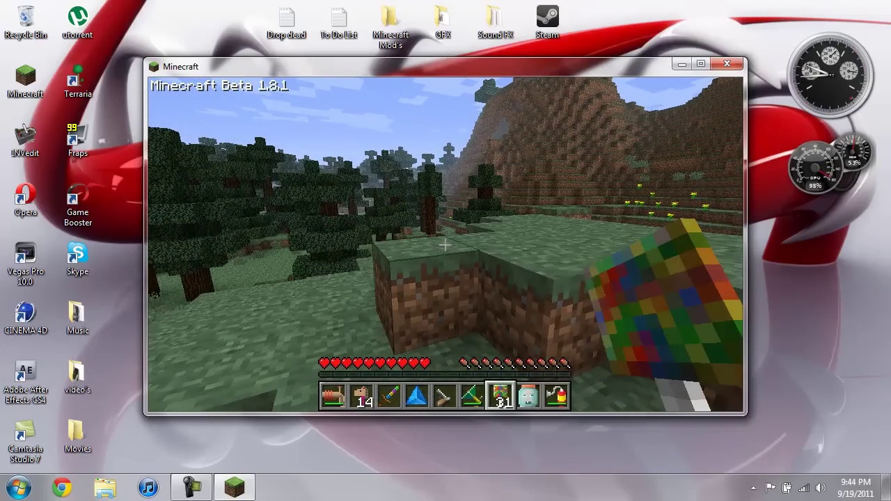
scroll(445, 245, up, 1)
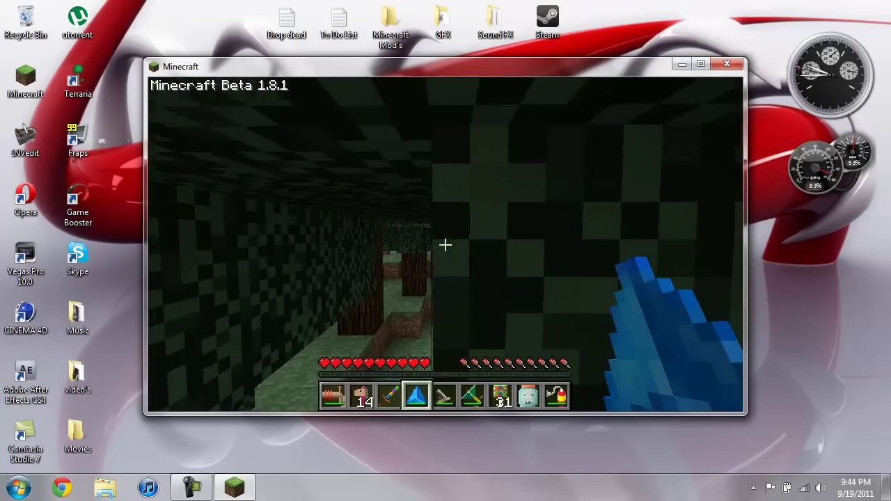
Switch to the wand in slot 3, cast its magic ahead and walk on through the forest.
key(3)
key(w)
key(w)
right_click(445, 245)
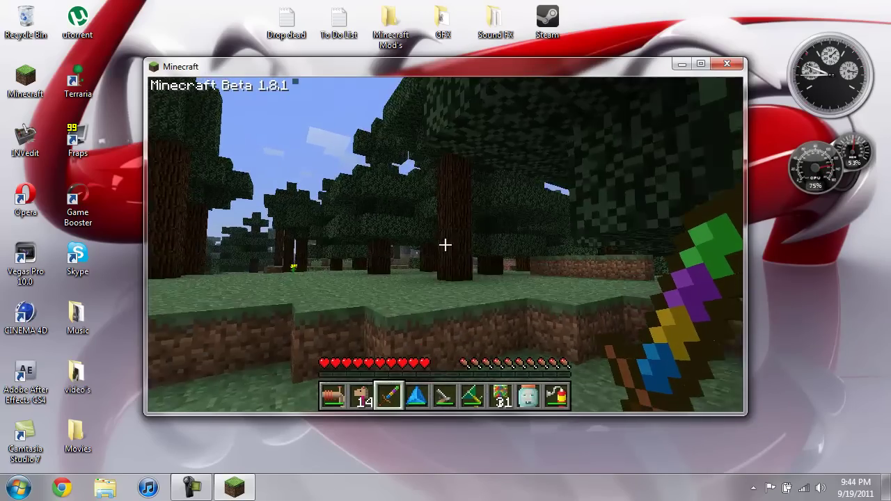
key(w)
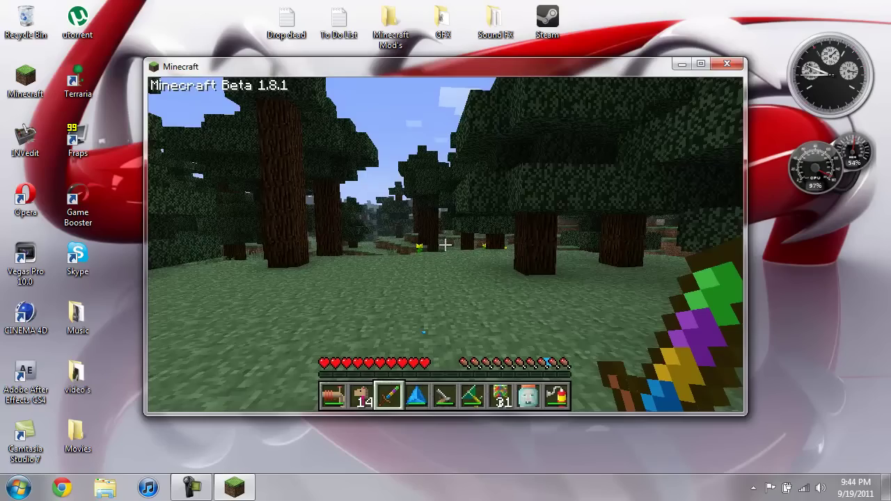
key(w)
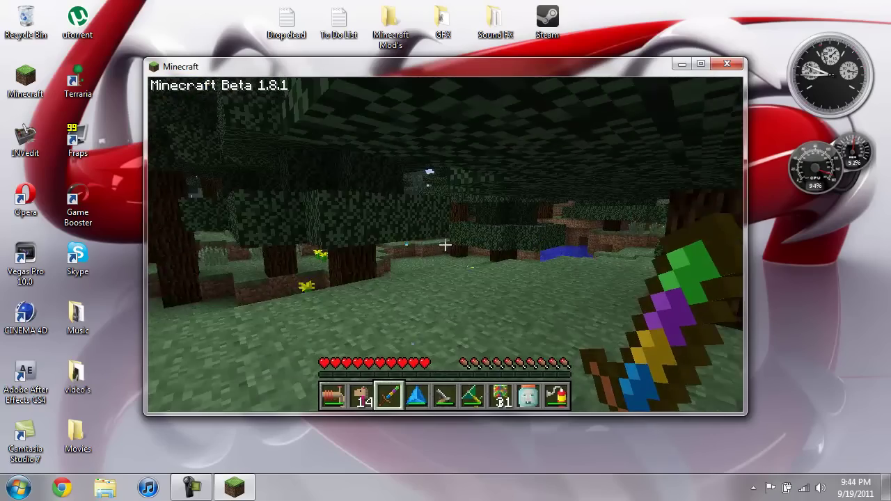
key(w)
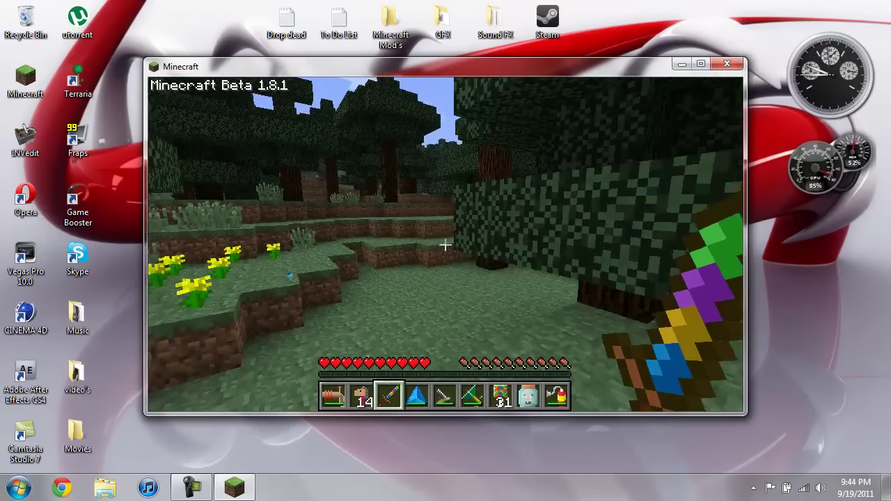
Save and quit to the title screen, then close Minecraft to return to the desktop.
key(Escape)
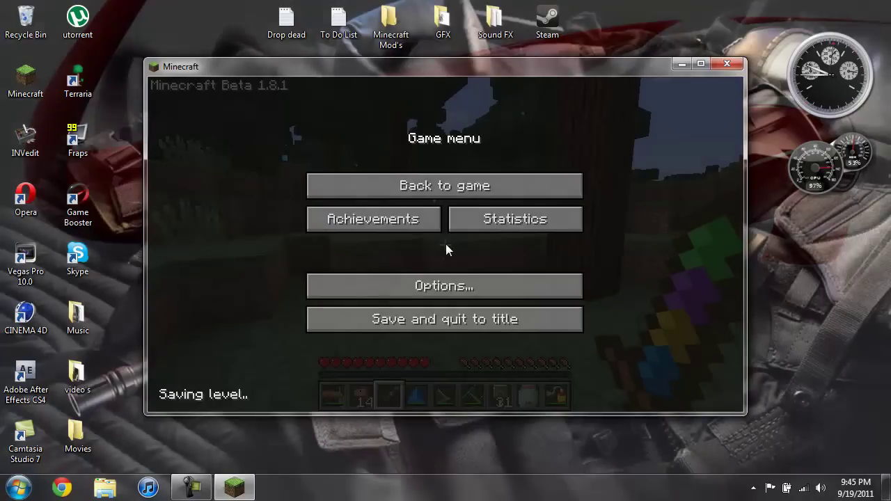
click(436, 318)
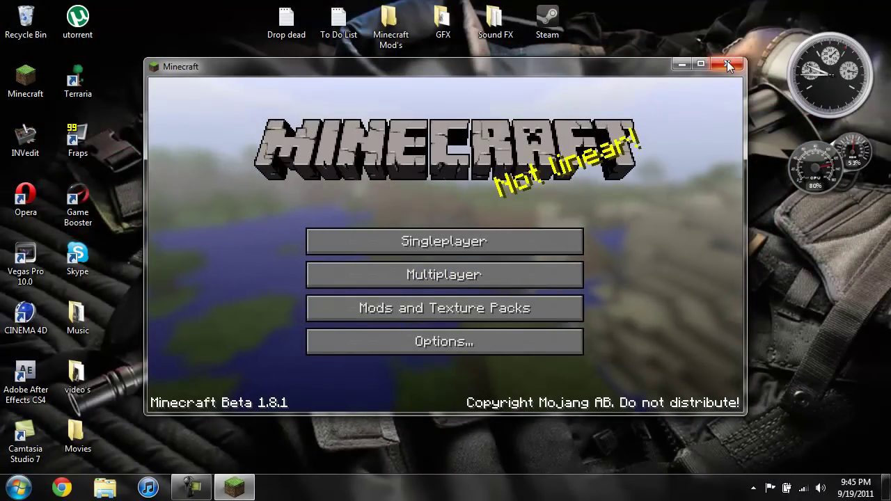
click(729, 65)
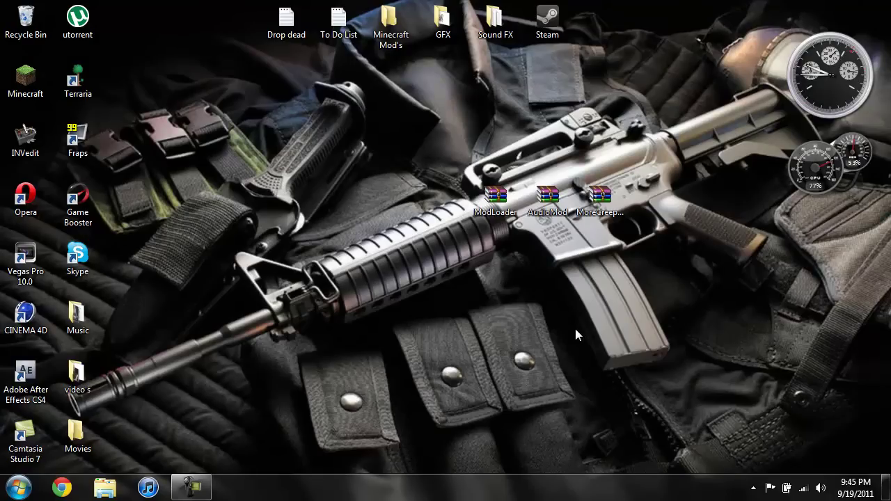
click(191, 488)
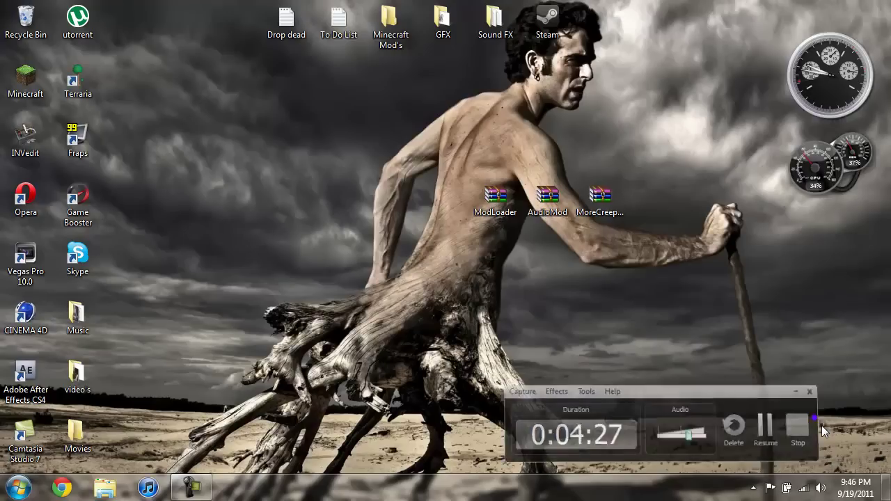
click(818, 423)
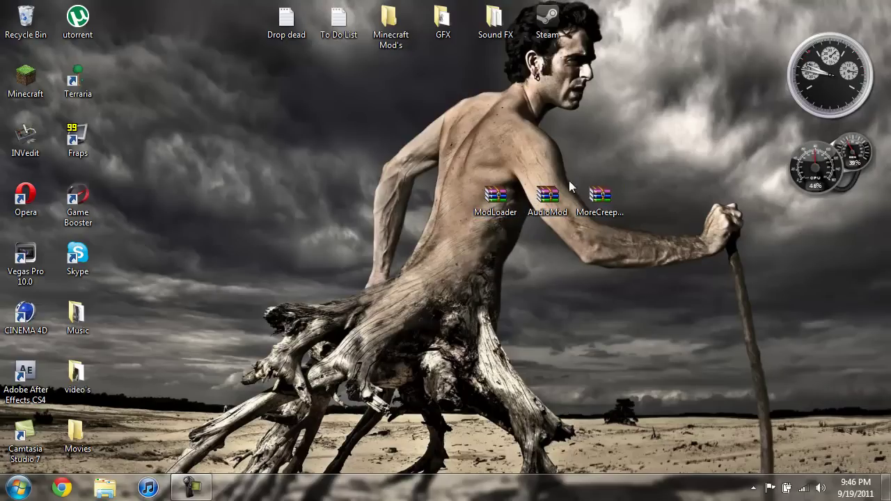
Bring up Chrome and skim the MoreCreeps and Risugami's Mods forum tabs.
click(62, 488)
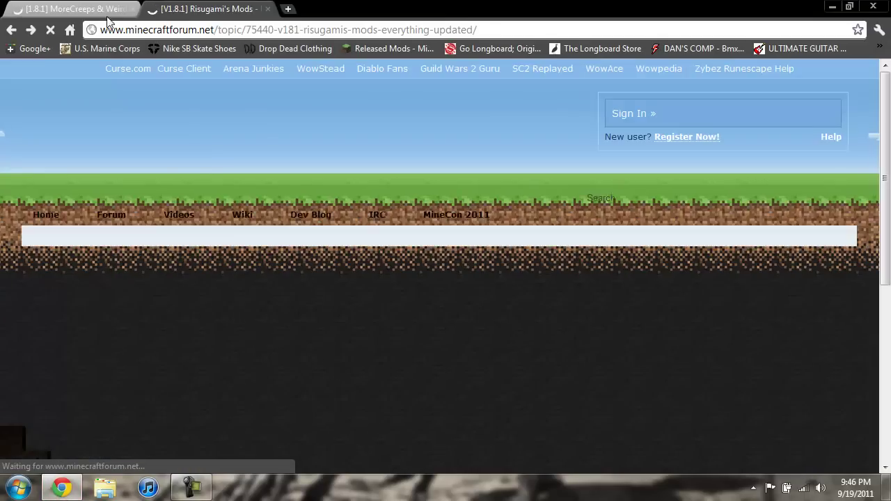
click(110, 10)
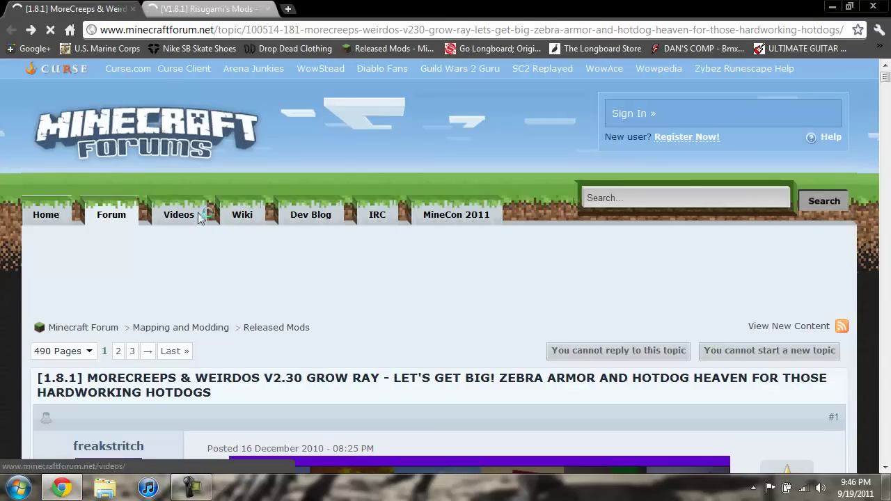
scroll(300, 296, down, 1)
scroll(299, 292, down, 3)
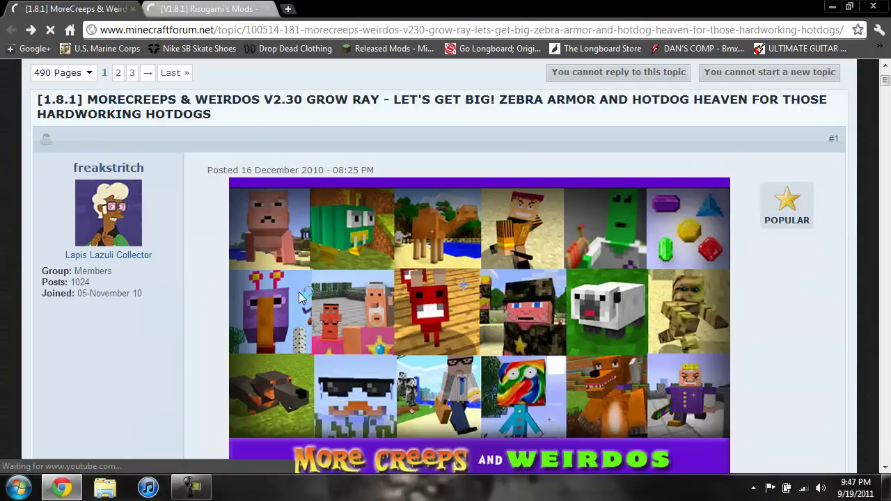
key(ctrl+Tab)
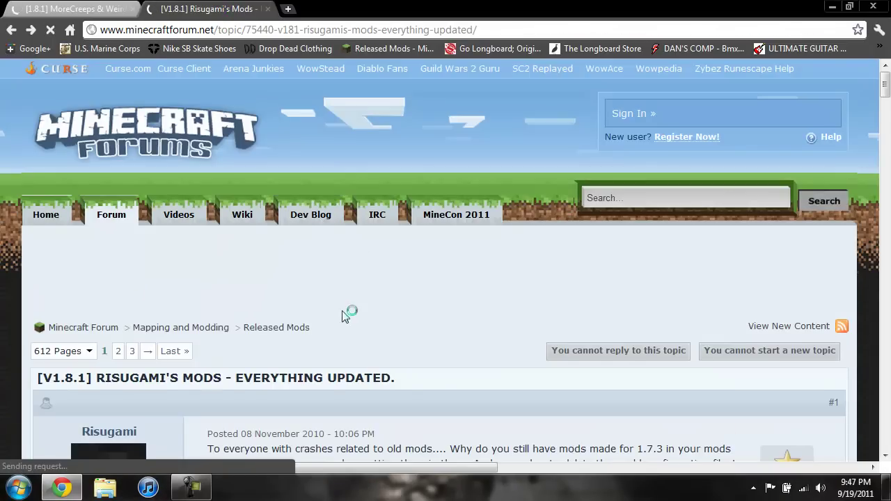
scroll(378, 279, down, 2)
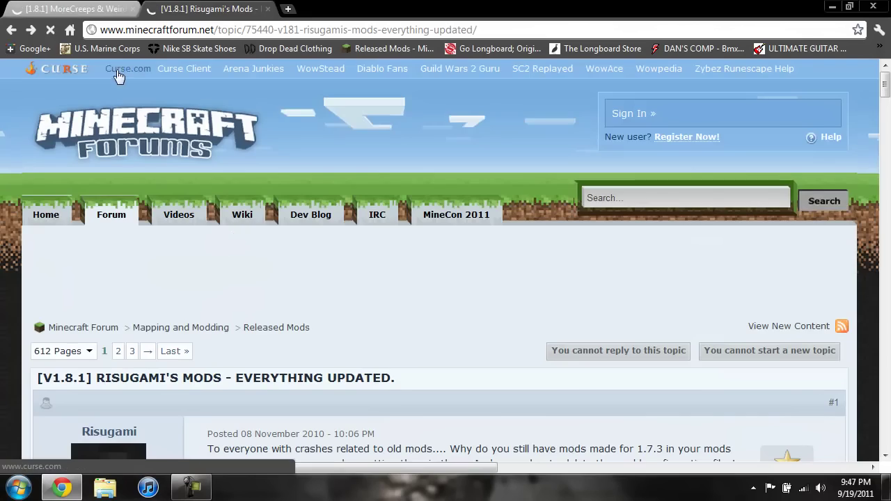
Scroll the More Creeps and Weirdos topic down to its DOWNLOAD link and REQUIRED MODS.
key(ctrl+Tab)
scroll(392, 230, down, 1)
scroll(418, 198, up, 2)
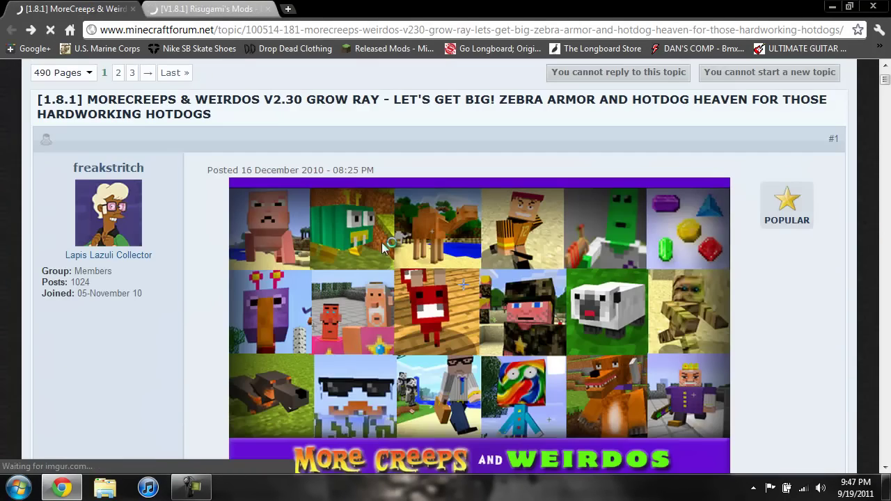
scroll(665, 251, down, 1)
scroll(576, 322, down, 2)
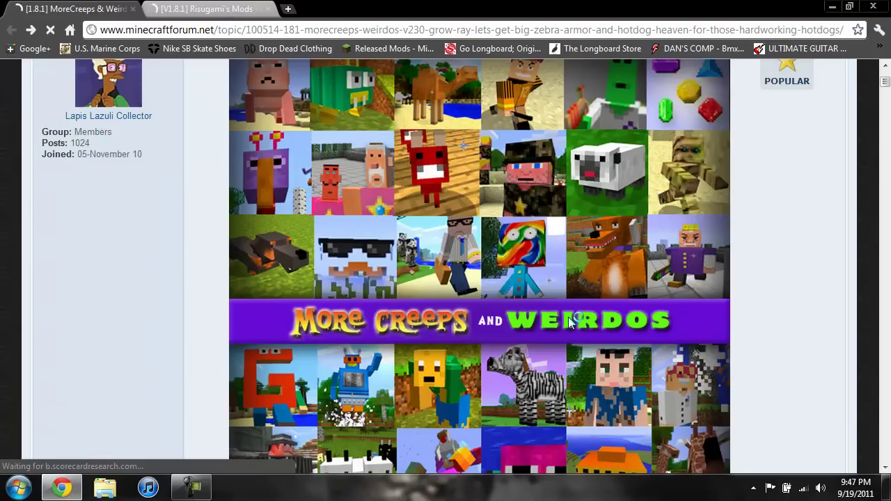
scroll(441, 397, down, 1)
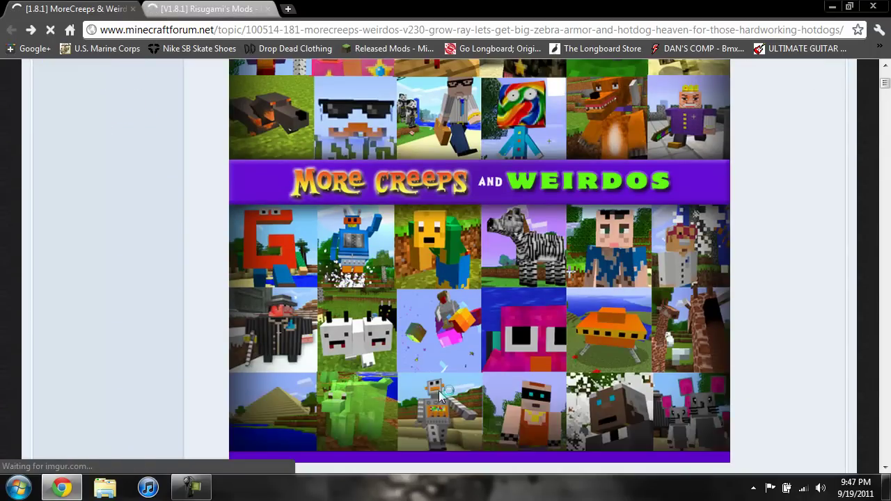
scroll(461, 404, down, 6)
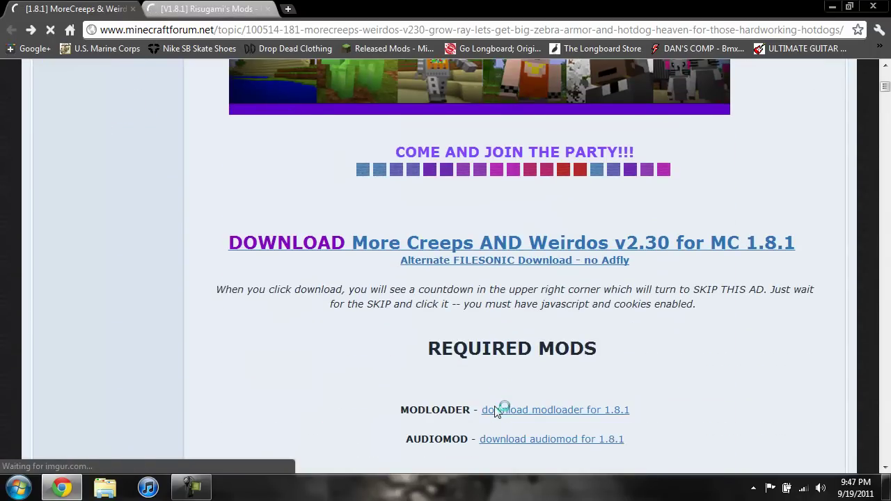
scroll(500, 411, down, 5)
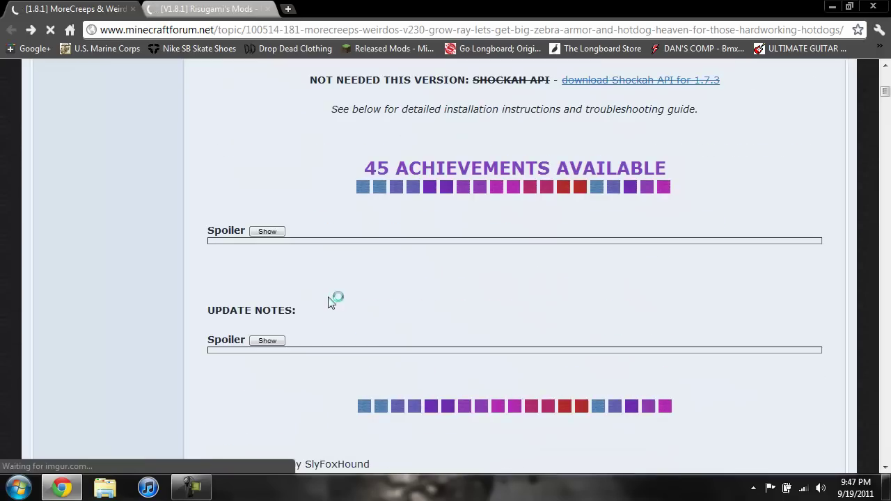
click(278, 236)
scroll(333, 284, up, 2)
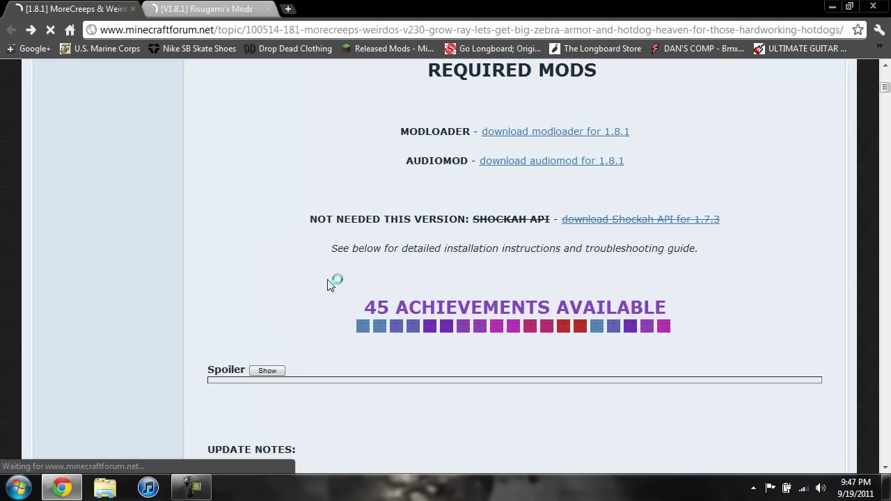
scroll(333, 283, up, 6)
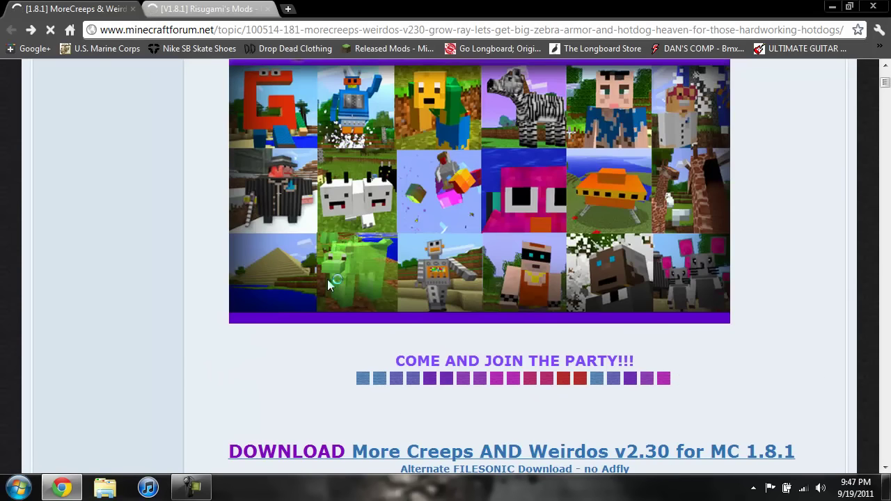
scroll(327, 280, down, 12)
scroll(327, 280, down, 15)
scroll(327, 284, down, 12)
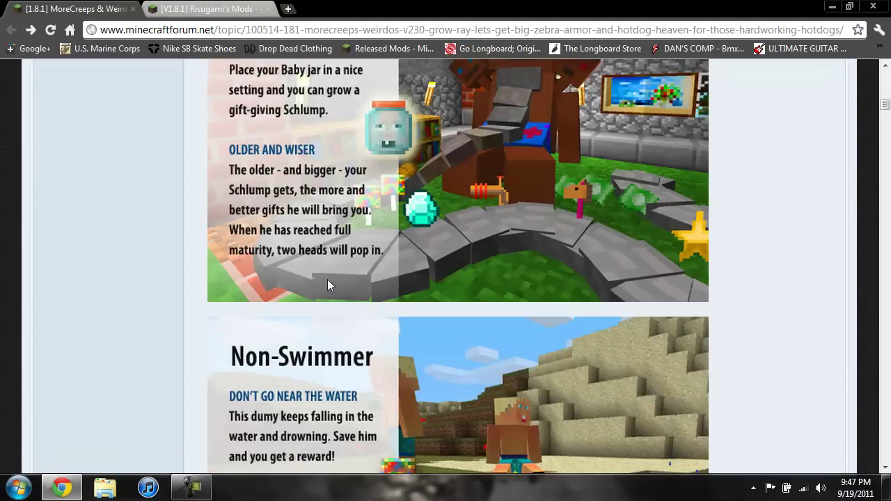
scroll(328, 279, up, 3)
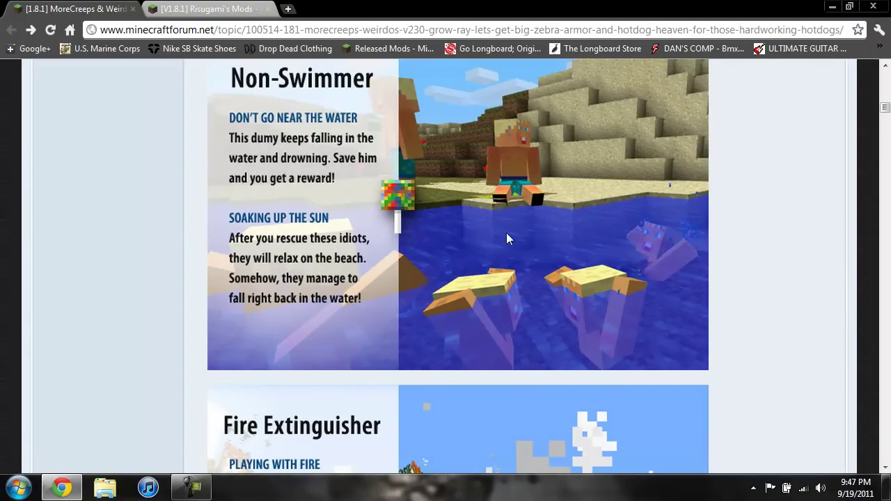
scroll(507, 233, down, 7)
scroll(506, 234, down, 10)
scroll(507, 238, down, 12)
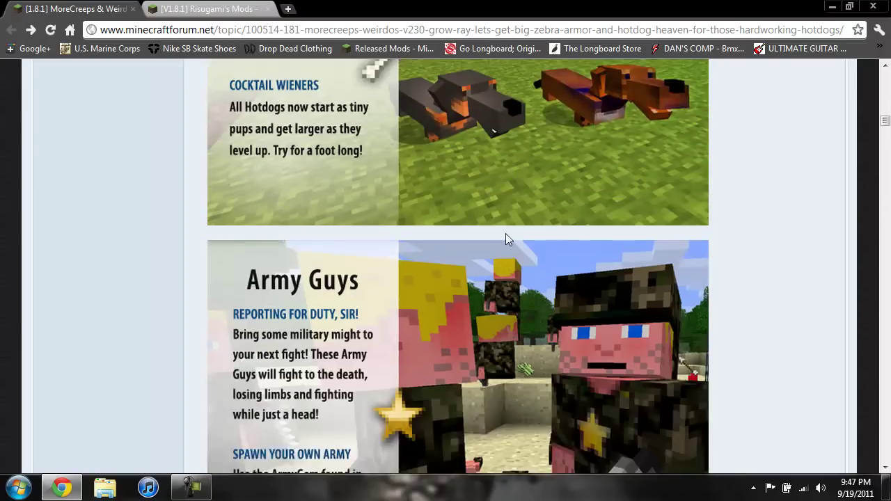
scroll(505, 238, down, 13)
scroll(506, 238, down, 9)
scroll(506, 233, down, 2)
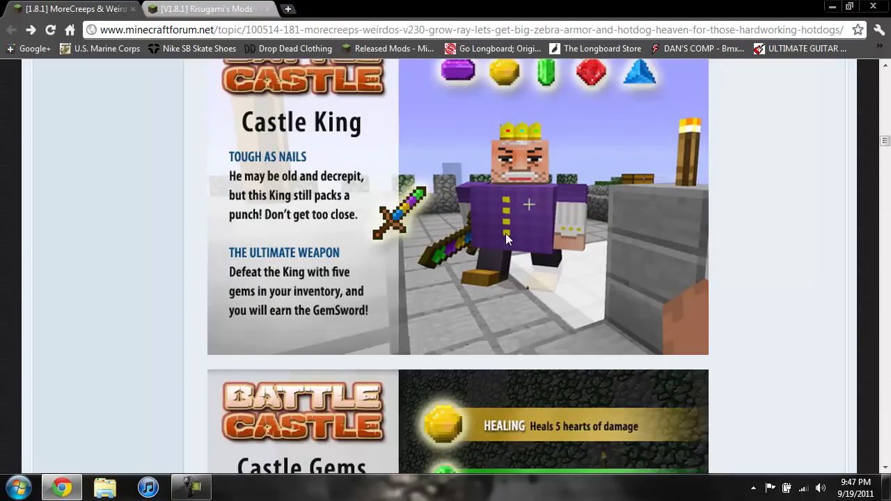
scroll(506, 233, down, 4)
scroll(505, 234, up, 6)
scroll(505, 234, down, 3)
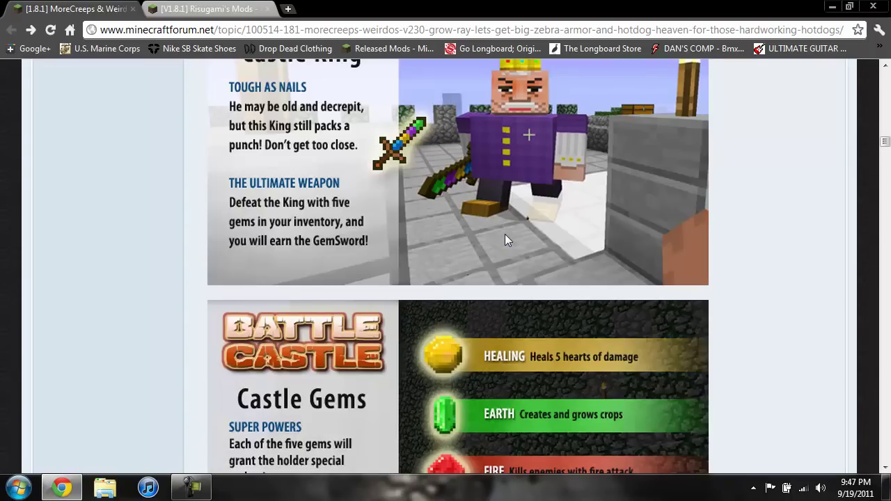
scroll(505, 234, down, 3)
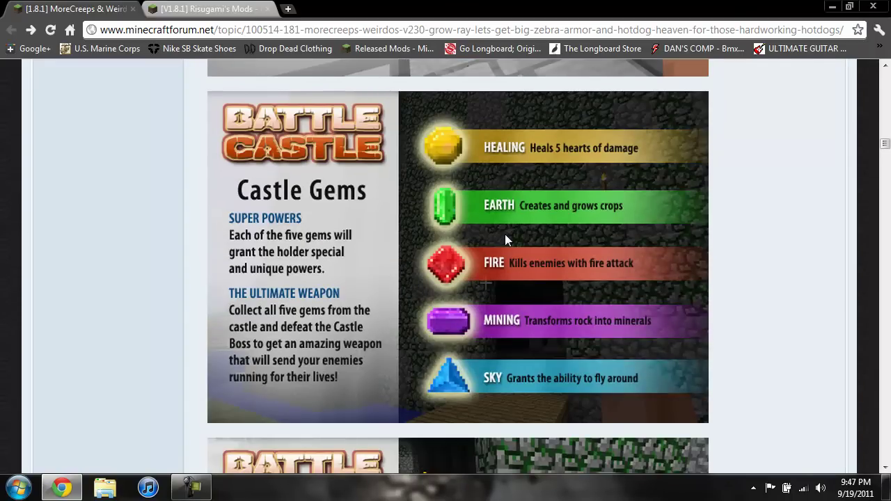
scroll(506, 237, down, 2)
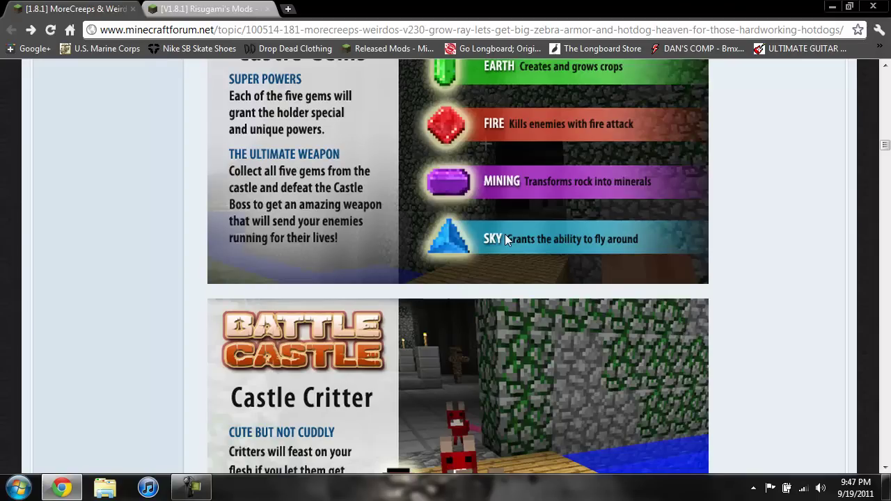
scroll(505, 237, down, 1)
scroll(505, 234, down, 2)
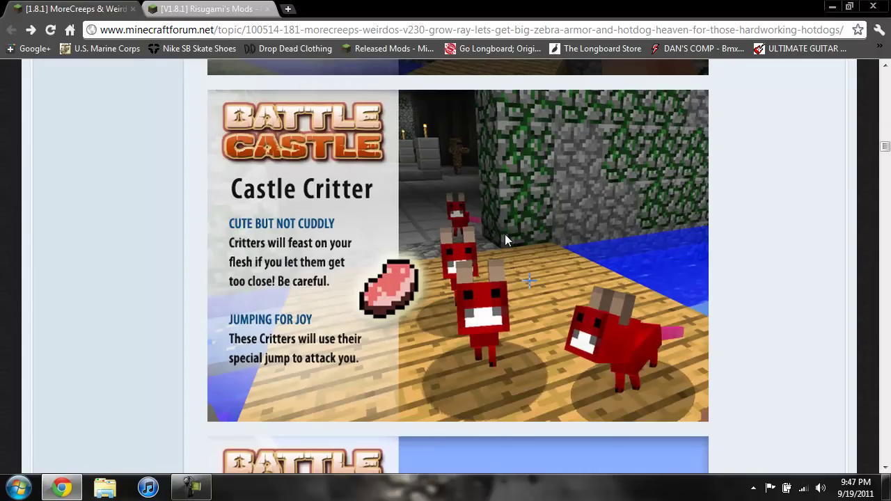
scroll(505, 234, down, 2)
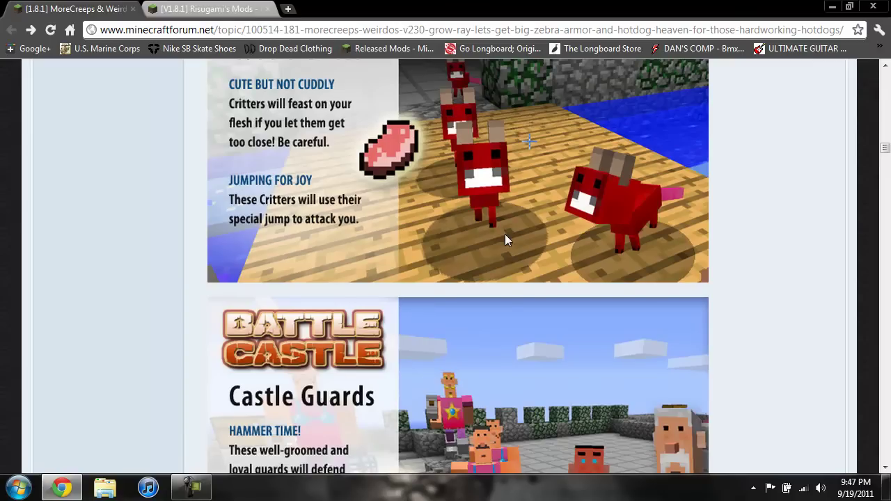
scroll(505, 234, down, 1)
scroll(505, 234, down, 2)
scroll(505, 234, down, 10)
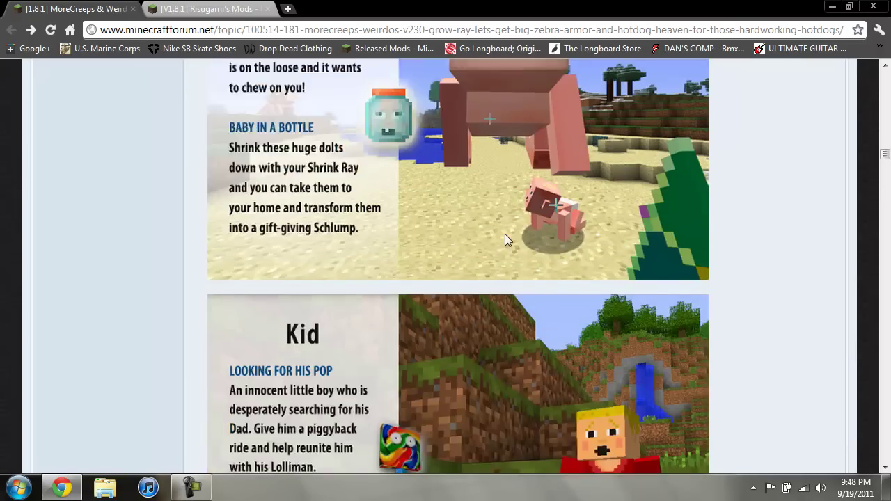
scroll(505, 234, down, 3)
scroll(505, 234, up, 20)
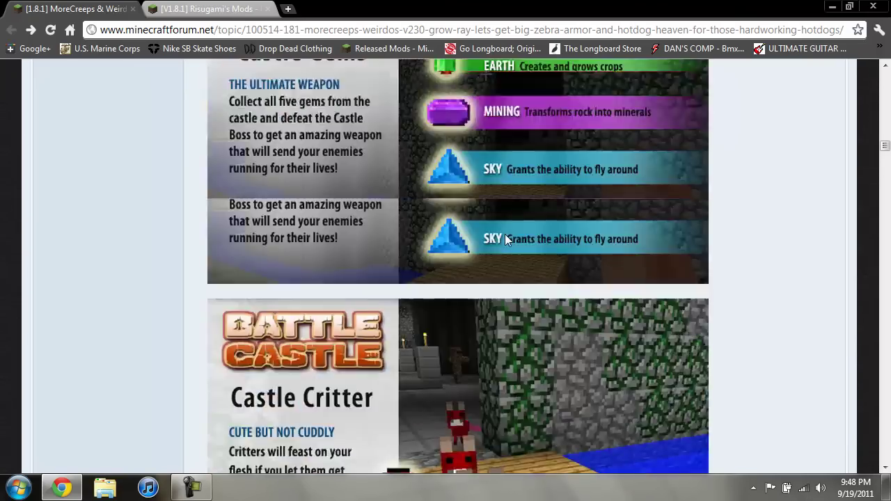
scroll(505, 234, up, 15)
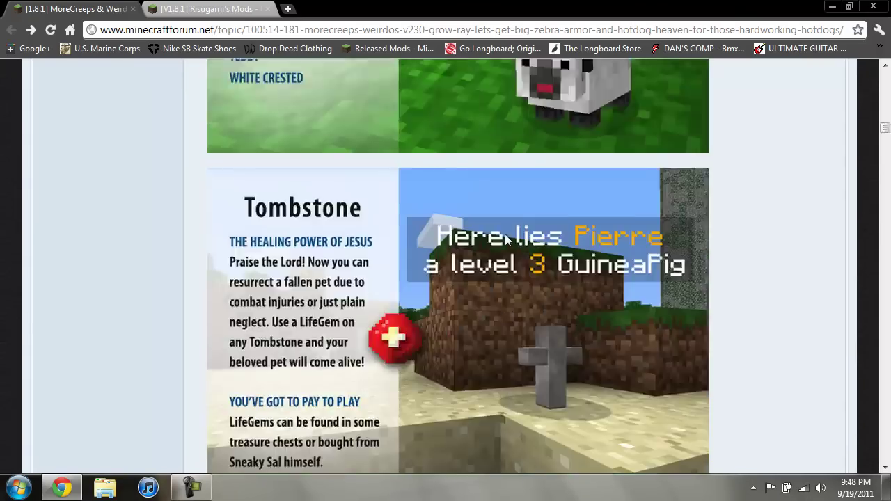
scroll(505, 234, up, 15)
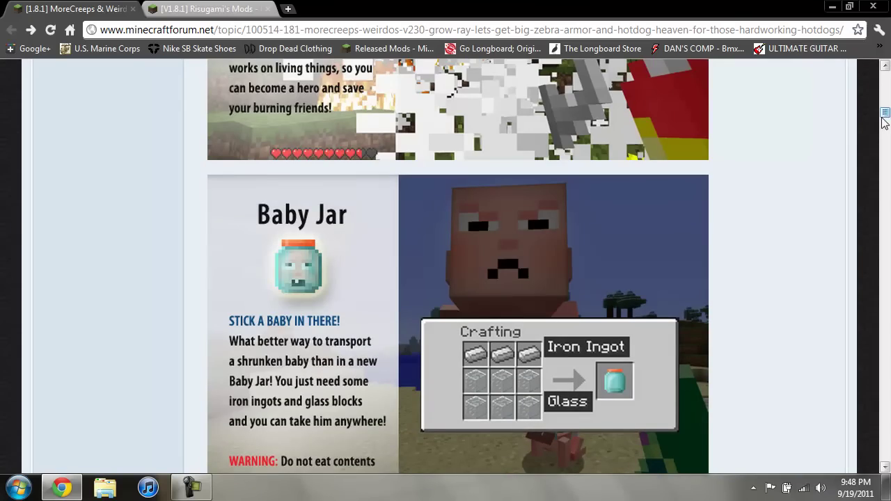
drag(884, 121, 883, 68)
Get MoreCreepsv2.3.rar (42.21 MB) from MediaFire via adf.ly, then return to Risugami's Mods.
click(380, 215)
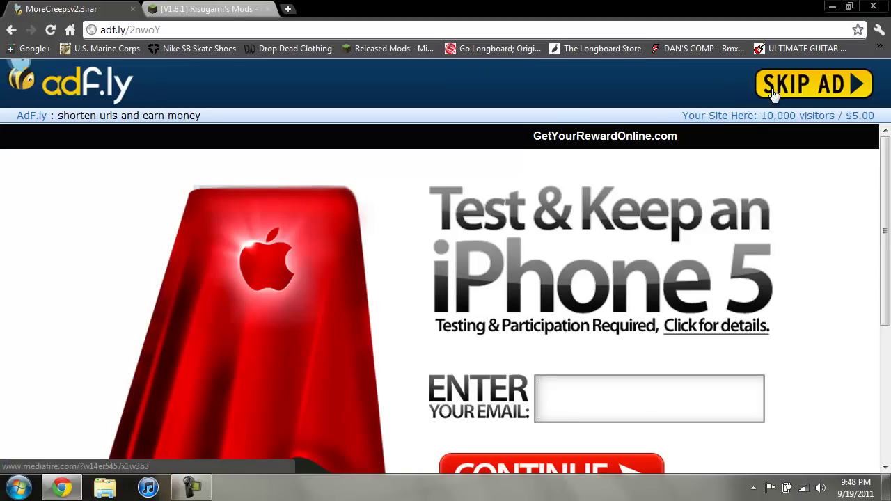
click(781, 89)
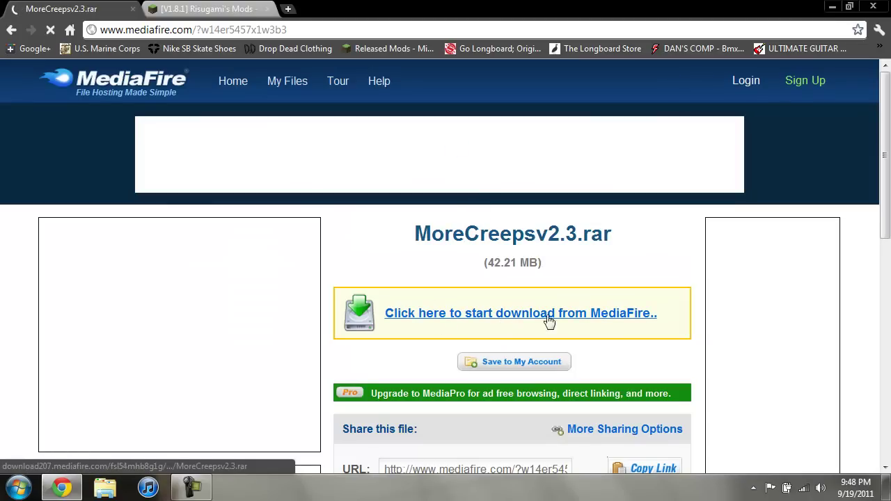
click(467, 324)
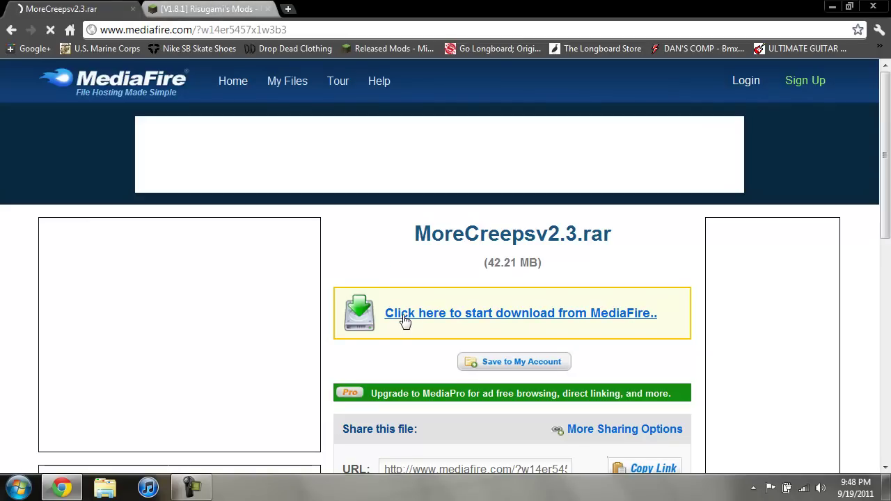
click(229, 8)
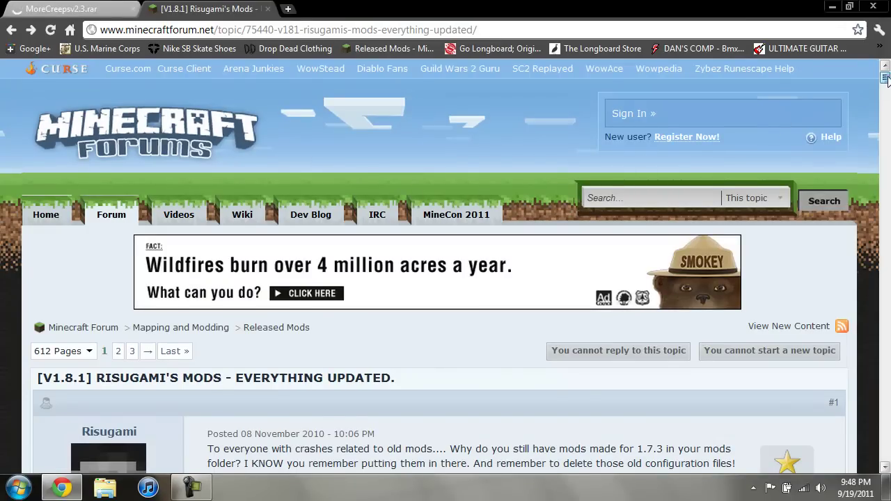
Look over the ModLoader and AudioMod entries in Risugami's Mods, then close the browser.
drag(886, 78, 885, 136)
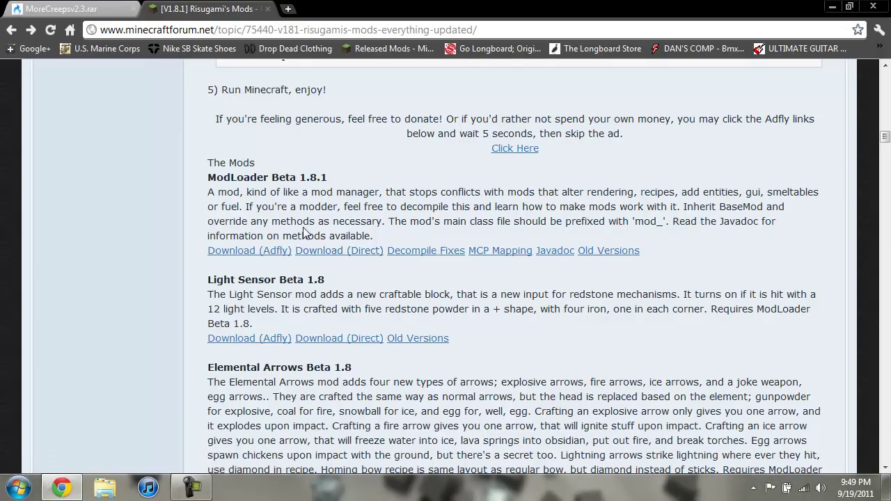
scroll(304, 232, down, 1)
scroll(305, 229, down, 6)
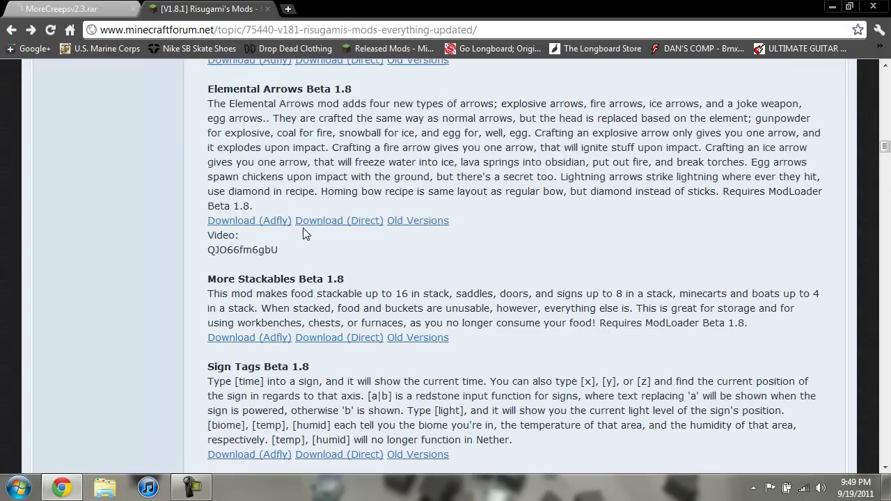
scroll(304, 230, down, 2)
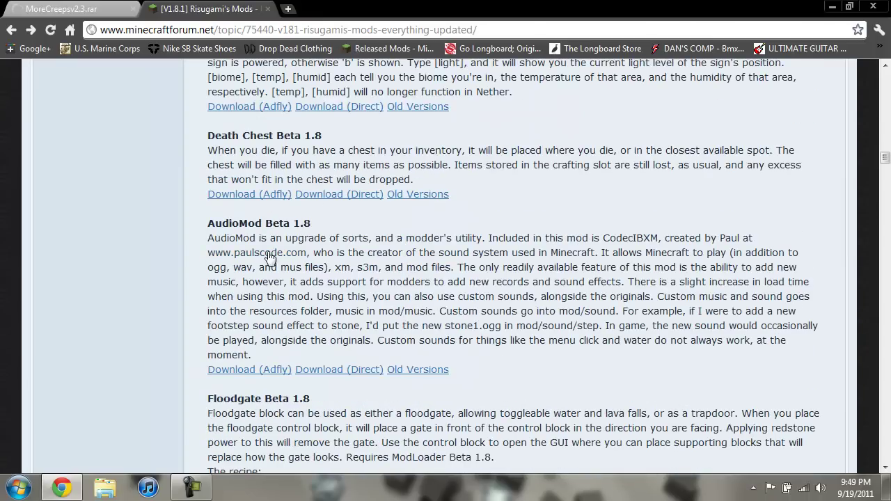
scroll(335, 269, down, 1)
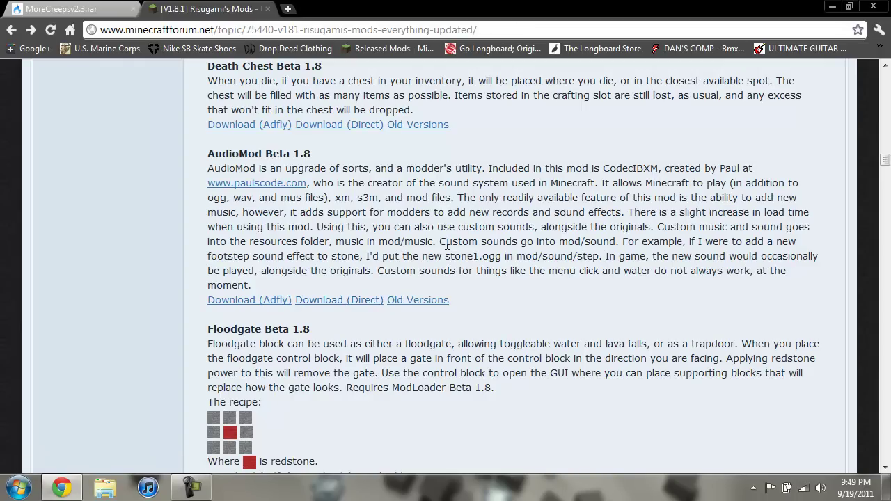
scroll(313, 229, up, 20)
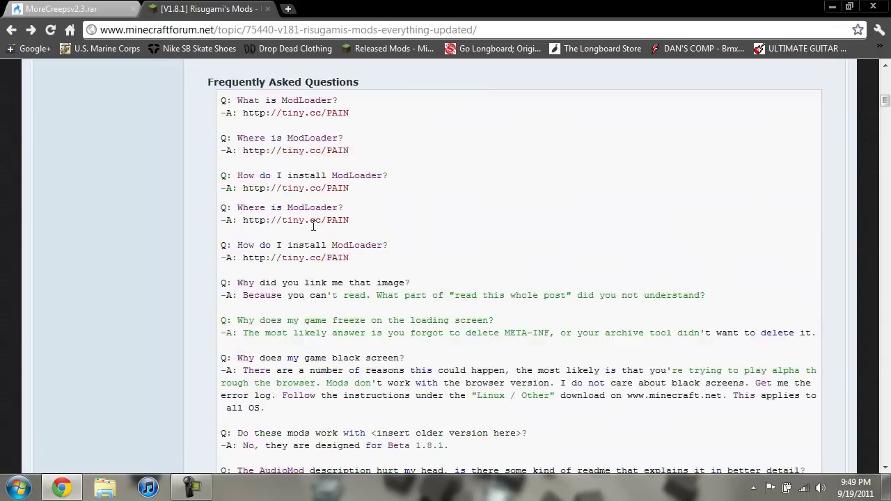
scroll(313, 229, up, 5)
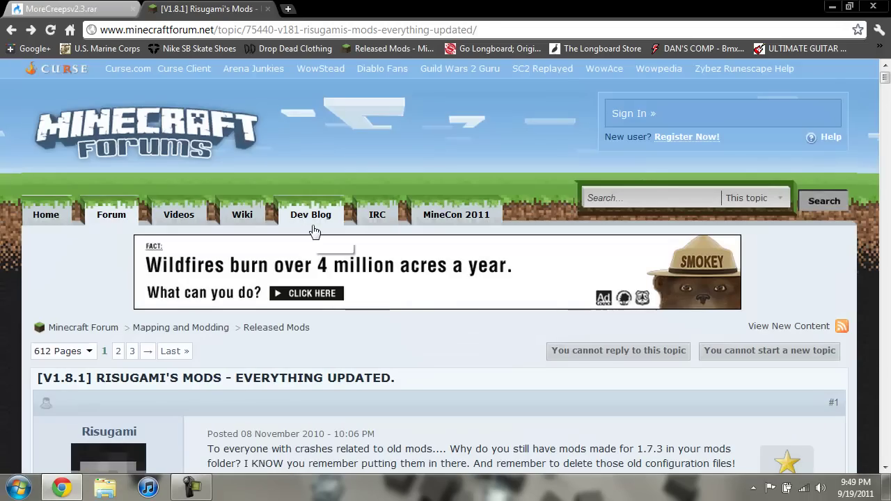
click(873, 8)
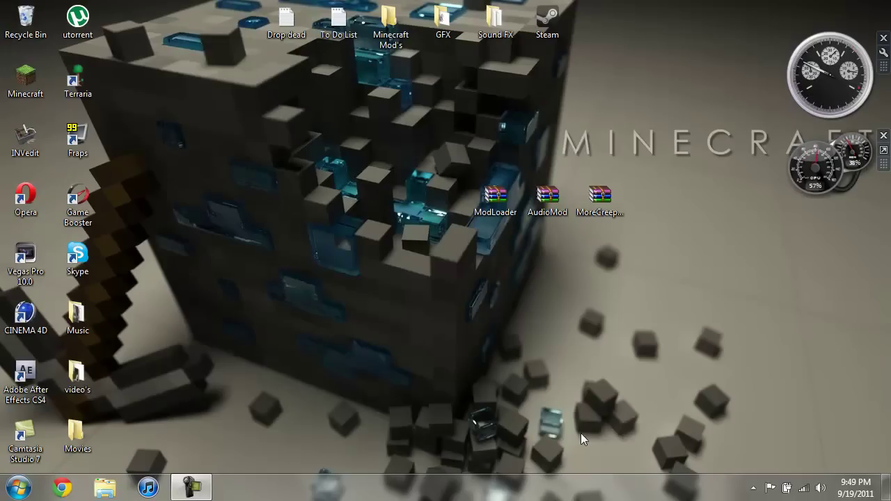
Open minecraft.jar from %appdata% Roaming\.minecraft\bin as an archive with WinRAR archiver.
click(20, 490)
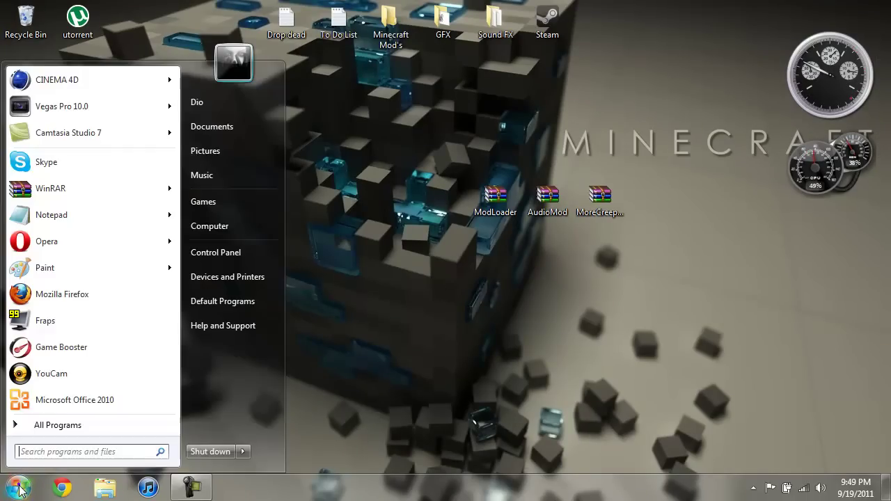
text(%)
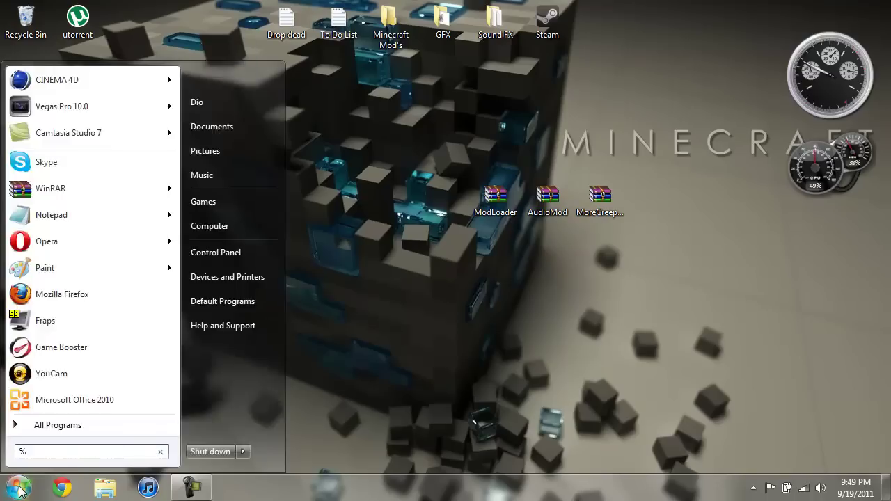
text(appdata%)
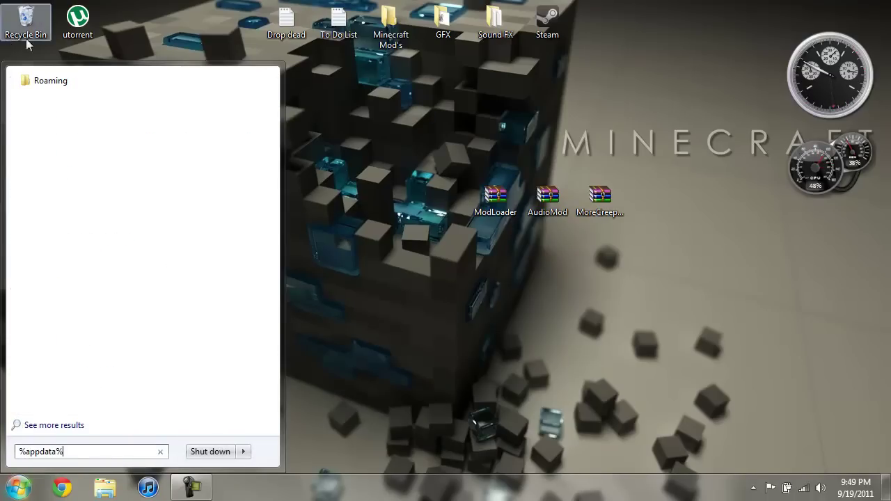
click(50, 80)
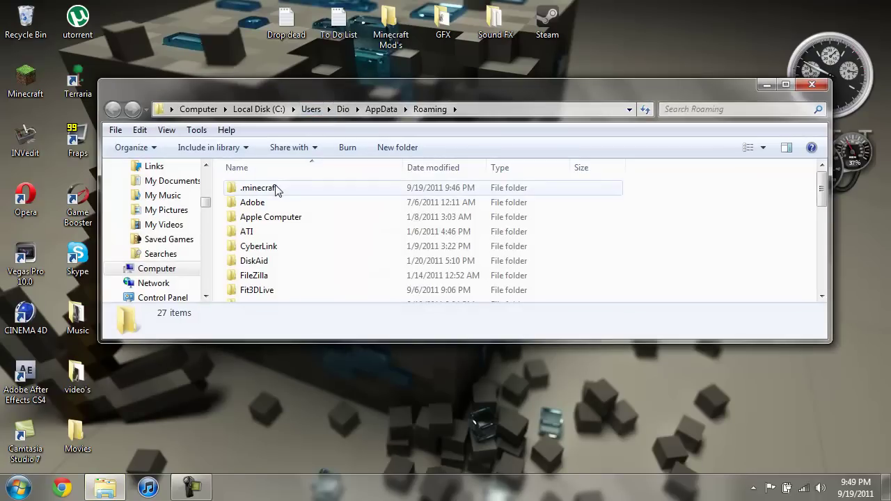
double_click(276, 190)
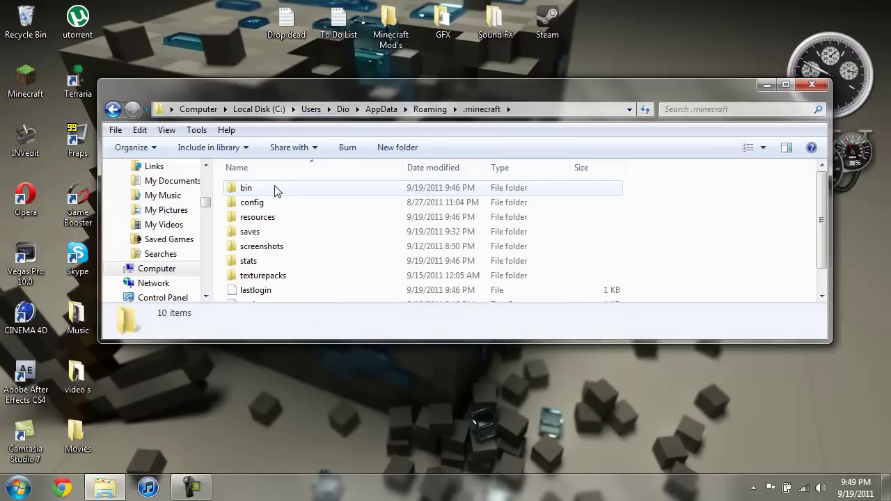
double_click(276, 190)
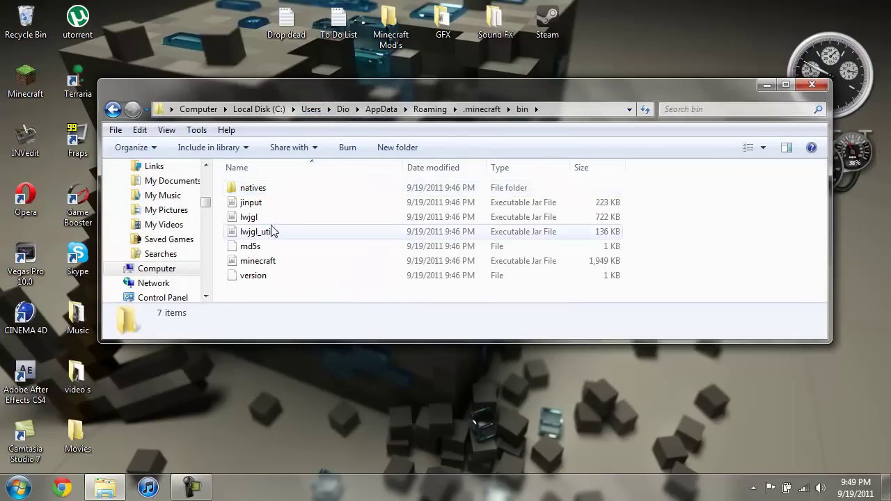
click(267, 263)
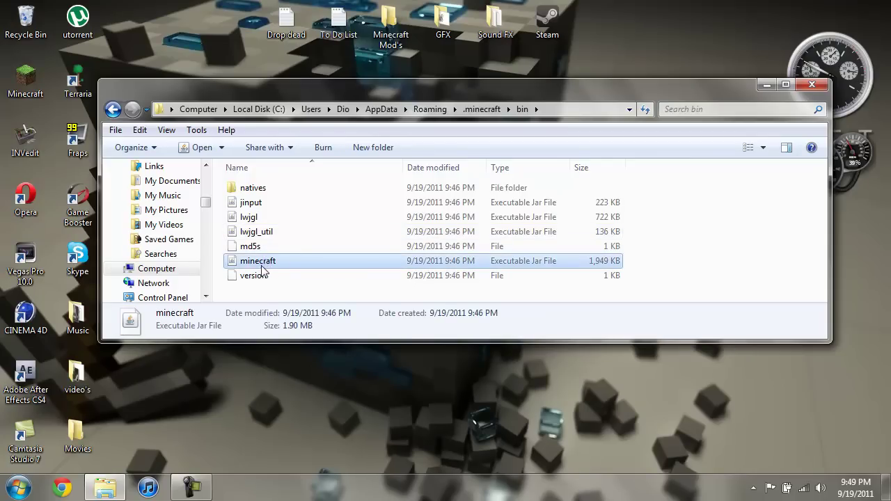
right_click(273, 269)
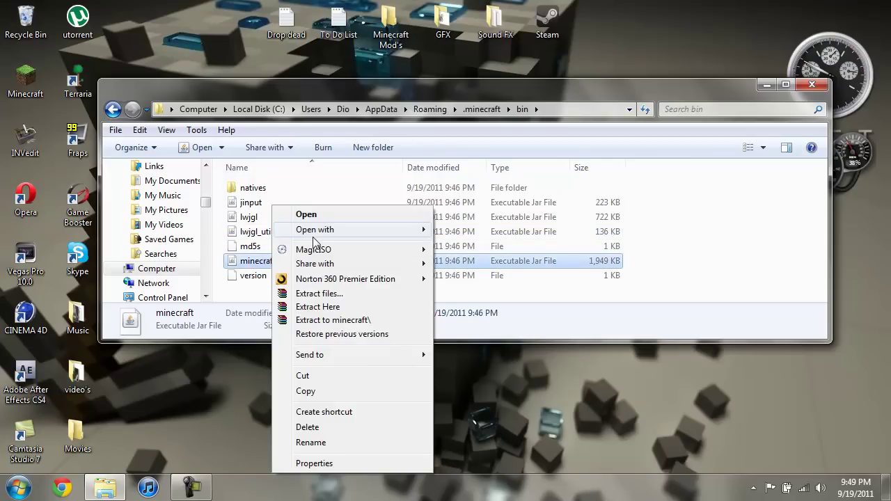
mouse_move(318, 229)
click(473, 246)
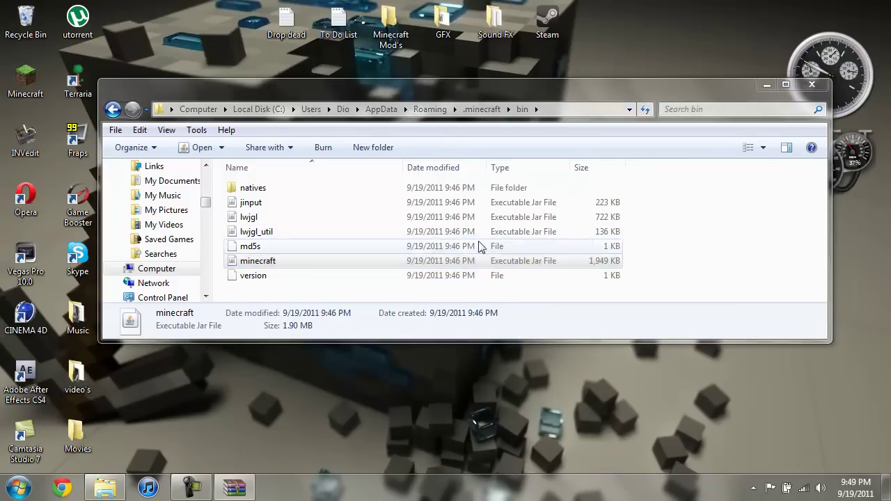
Copy all files from ModLoader.zip into minecraft.jar, placing the two archives side by side.
click(764, 86)
drag(341, 104, 3, 135)
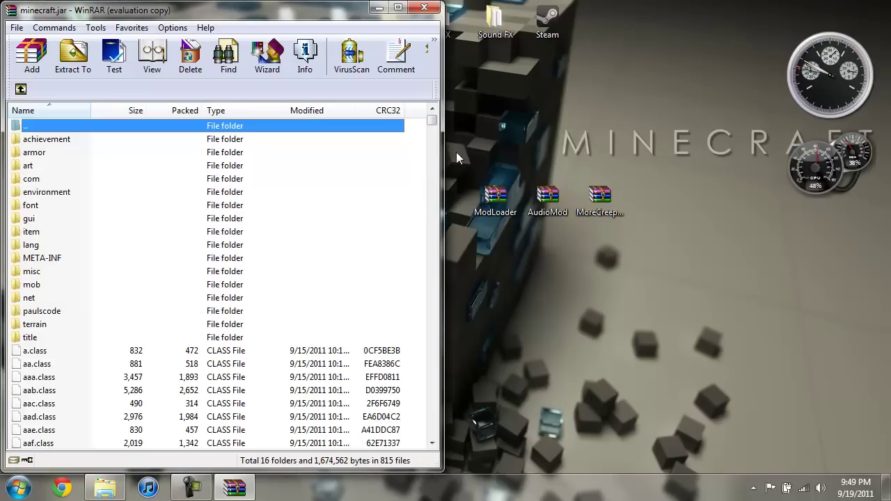
double_click(496, 197)
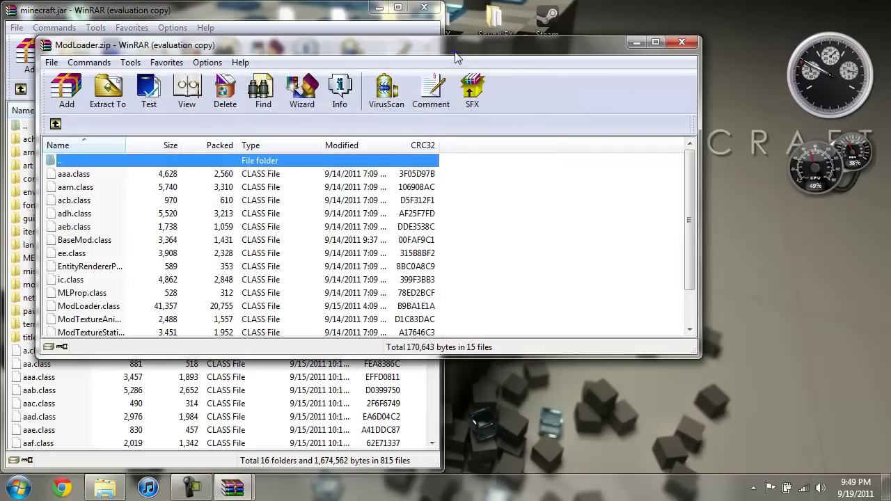
drag(457, 57, 890, 125)
drag(571, 425, 589, 143)
mouse_move(599, 203)
mouse_down()
mouse_move(358, 309)
mouse_move(313, 394)
mouse_up()
click(225, 358)
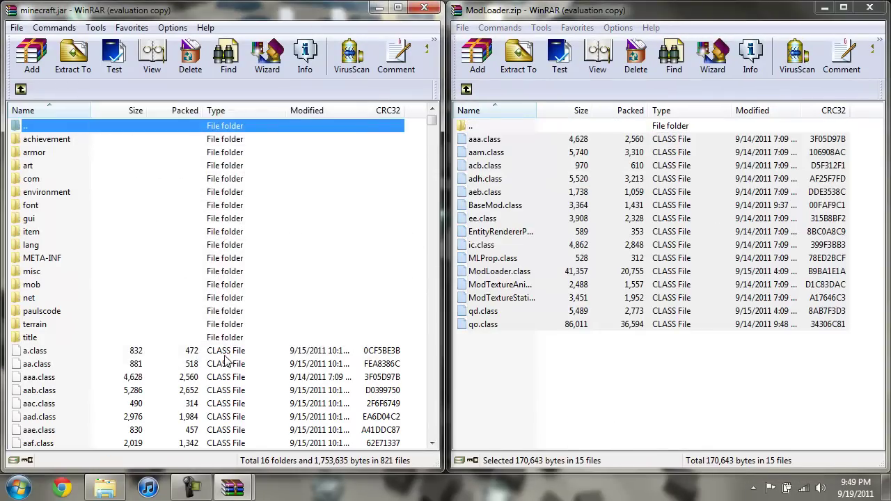
click(870, 7)
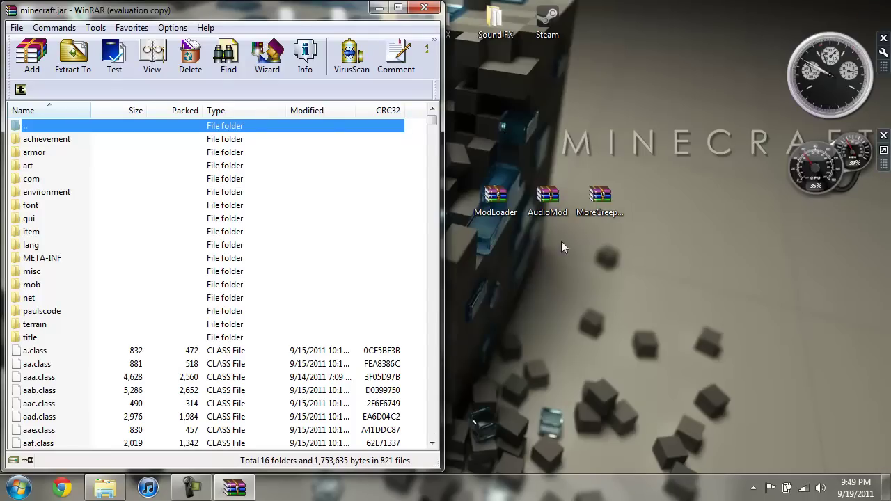
Add AudioMod's ibxm, paulscode and oe.class into minecraft.jar.
click(554, 209)
double_click(554, 209)
key(super+Right)
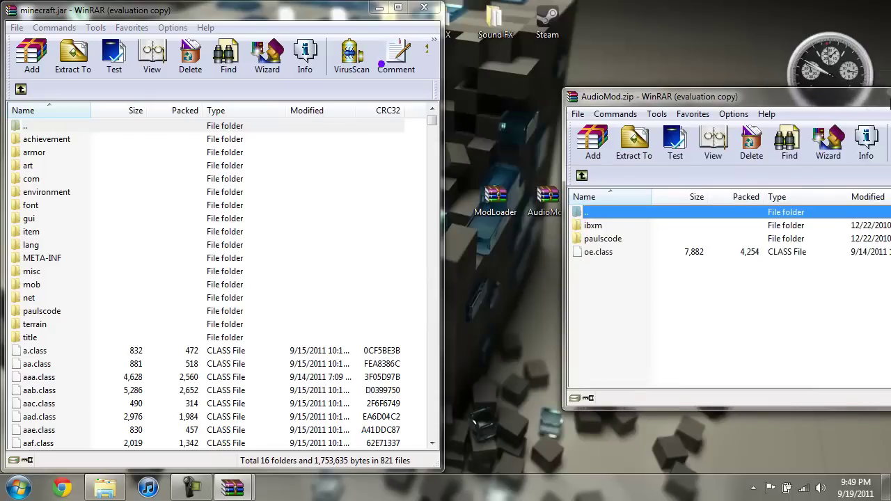
drag(567, 243, 555, 137)
drag(463, 162, 324, 328)
click(220, 358)
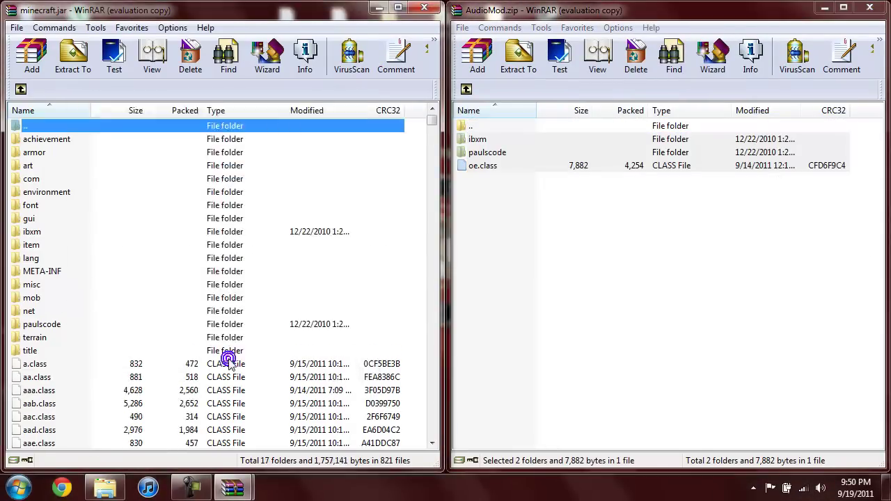
click(867, 8)
Delete the META-INF folder from minecraft.jar, then close WinRAR.
click(46, 273)
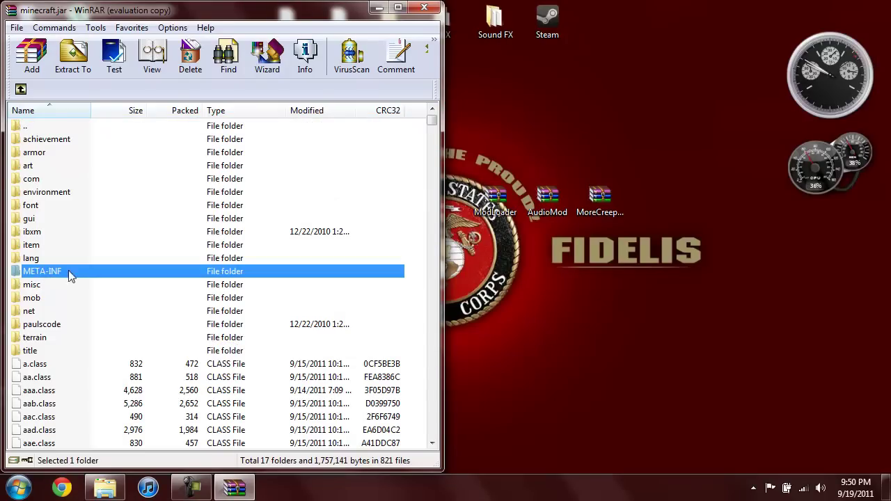
right_click(57, 271)
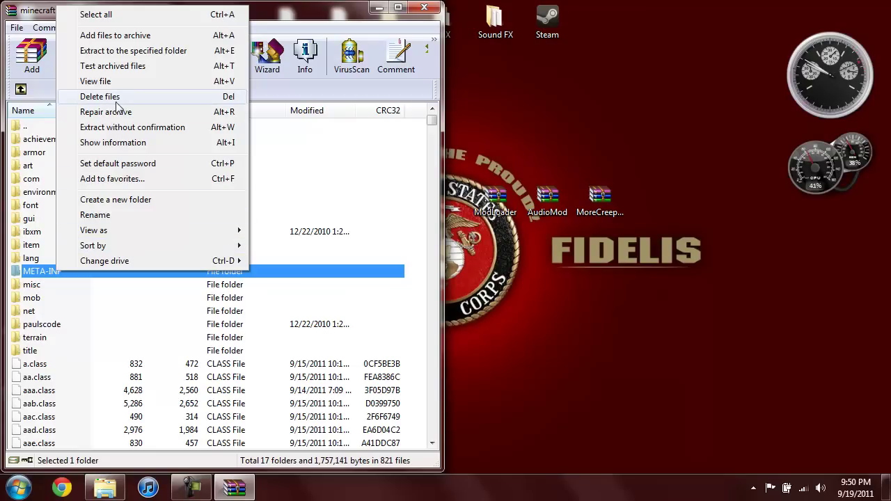
click(112, 96)
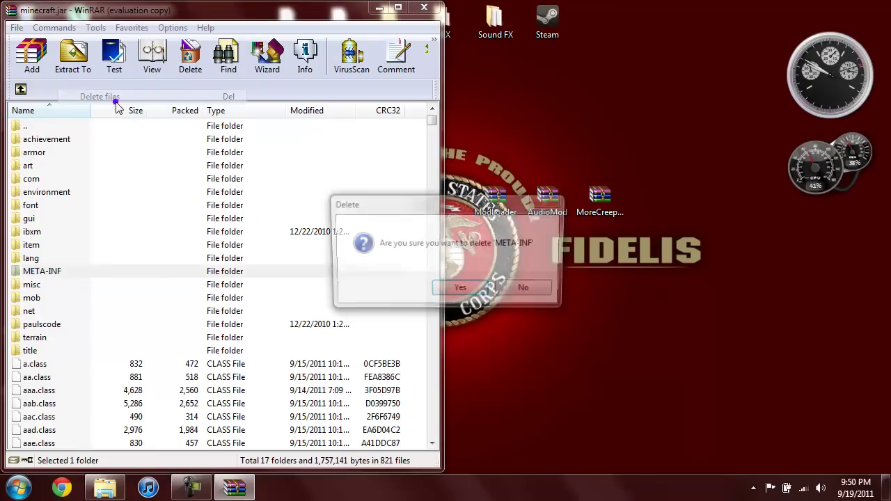
click(447, 291)
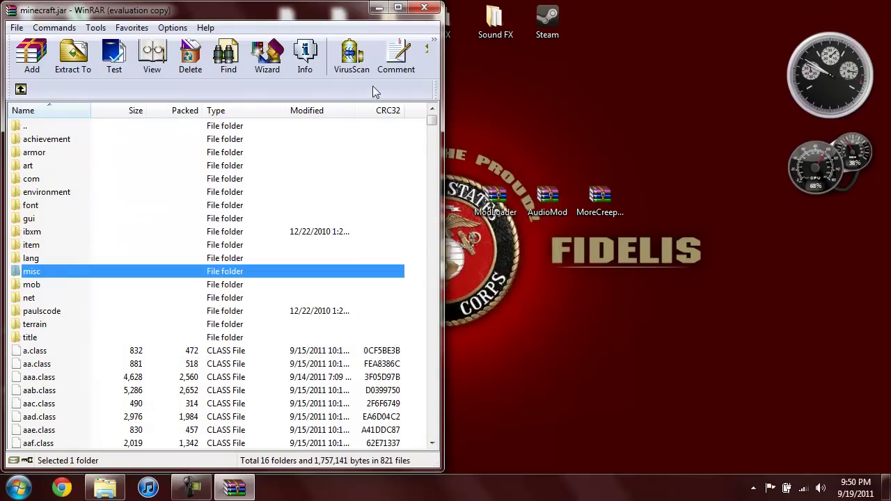
click(422, 8)
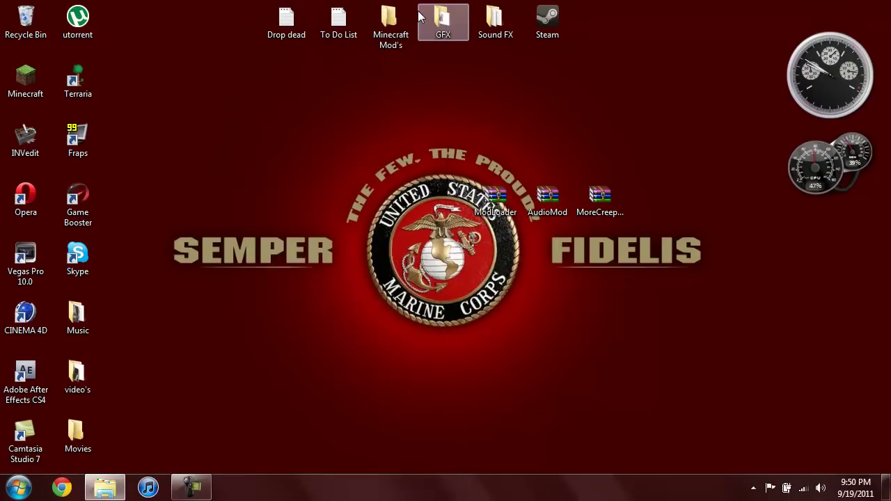
Show the .minecraft folder on the left and MoreCreepsv2.3.rar on the right.
click(104, 488)
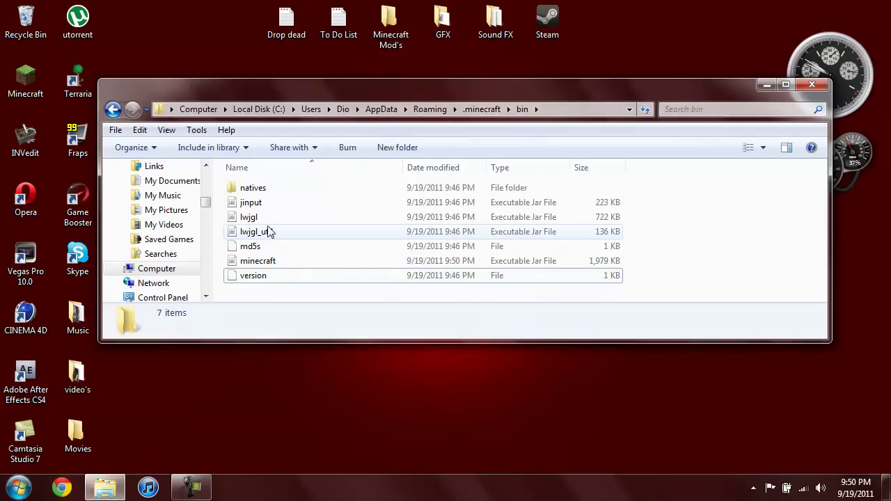
drag(592, 91, 2, 105)
click(16, 32)
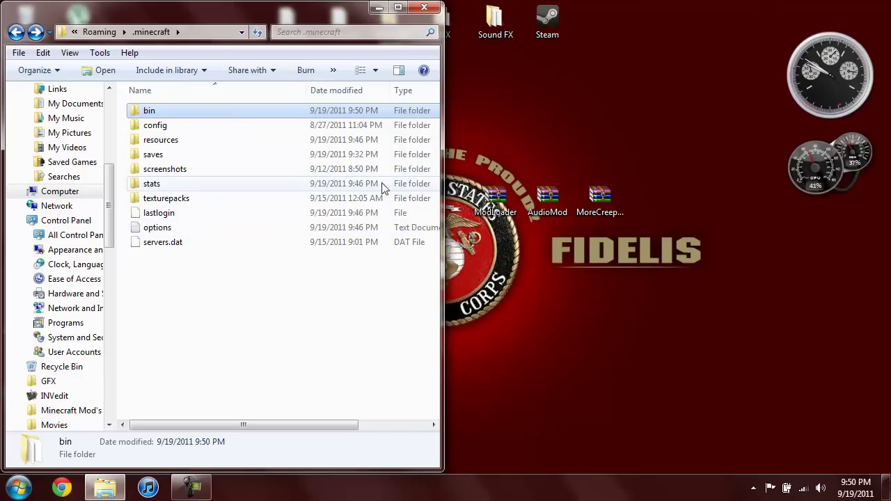
double_click(600, 196)
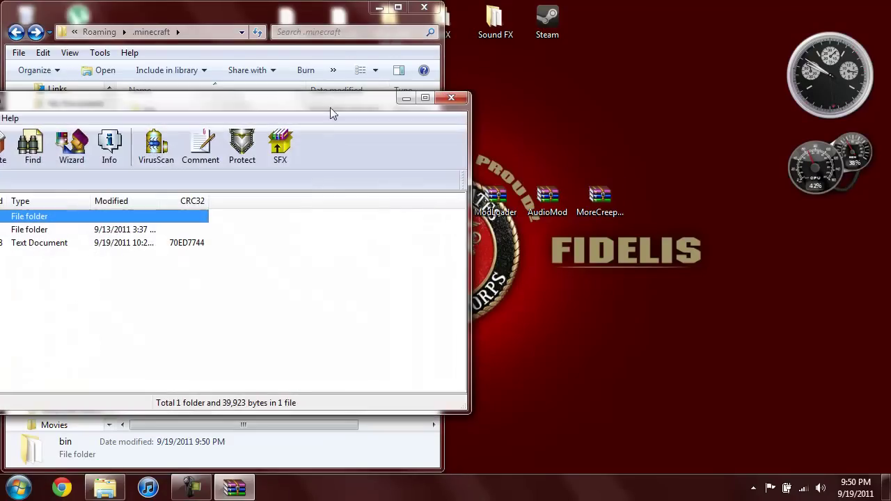
key(super+Right)
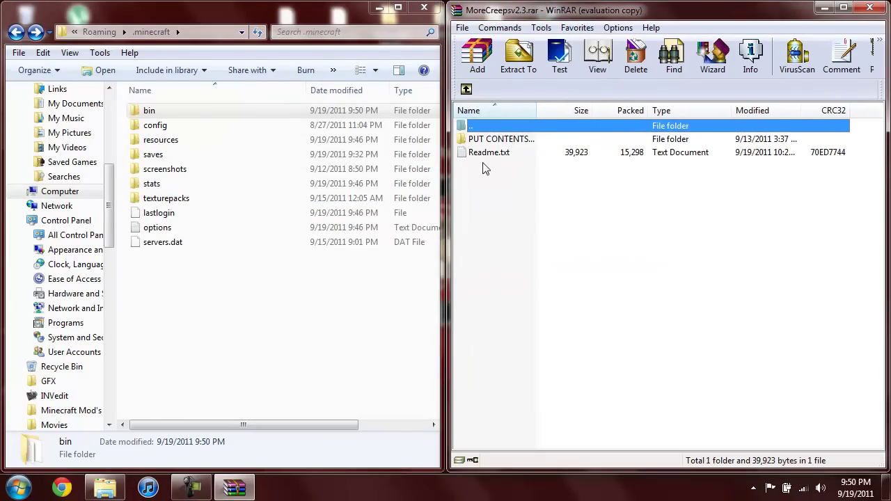
Copy the mods and resources folders into .minecraft, merging resources, and close both windows.
click(496, 143)
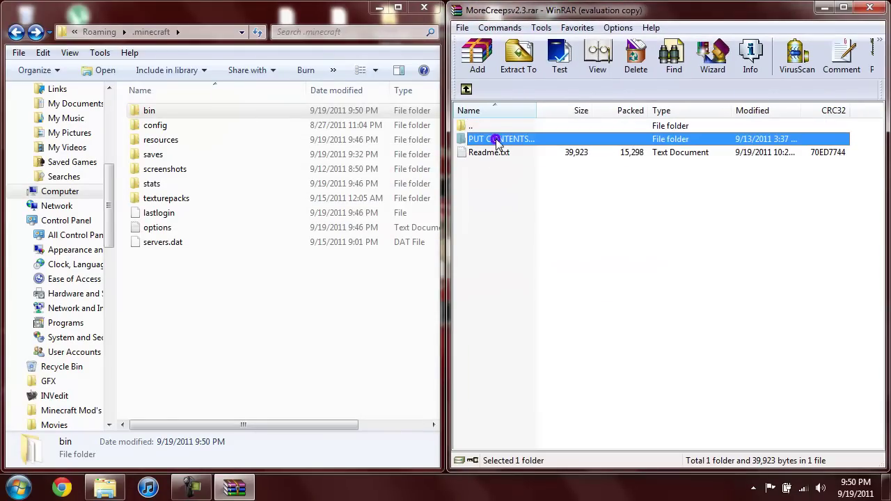
double_click(496, 140)
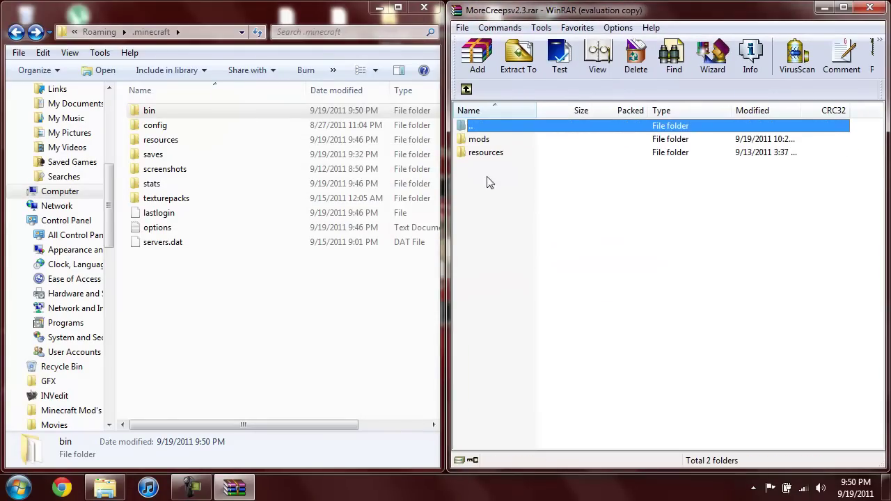
mouse_move(487, 182)
mouse_down()
mouse_move(497, 160)
mouse_move(491, 143)
mouse_move(408, 163)
mouse_move(298, 299)
mouse_up()
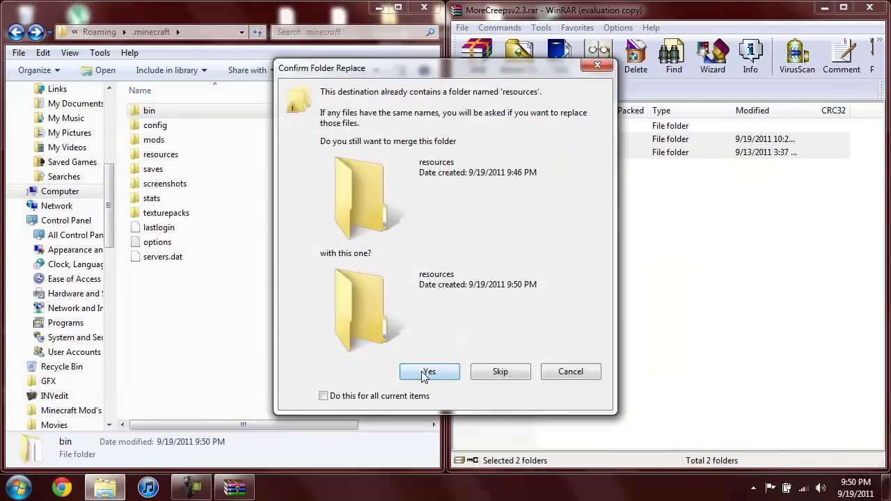
click(426, 374)
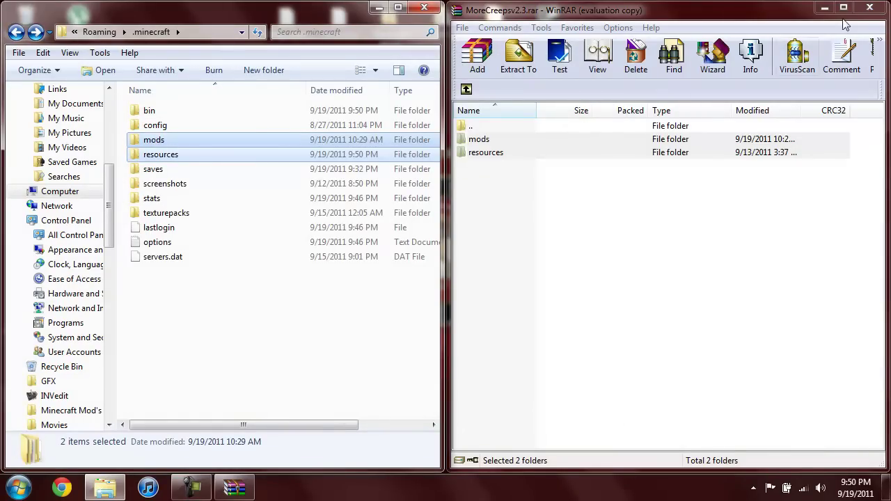
click(869, 7)
click(424, 7)
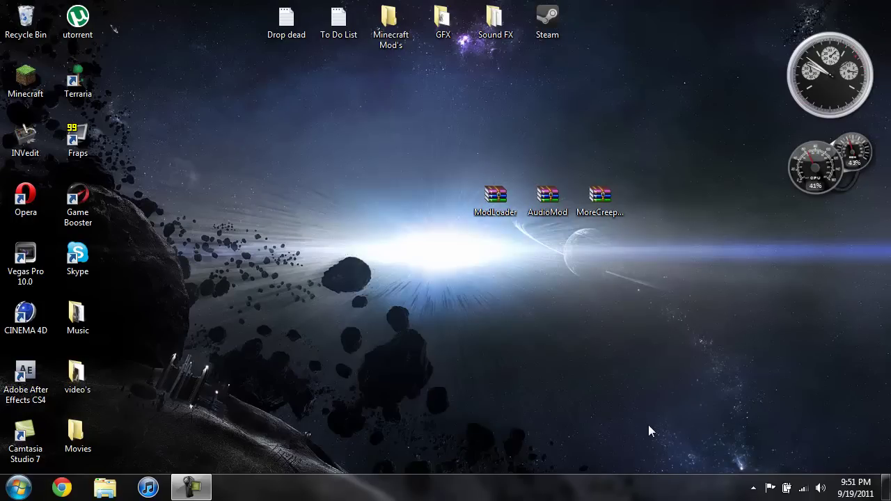
click(197, 492)
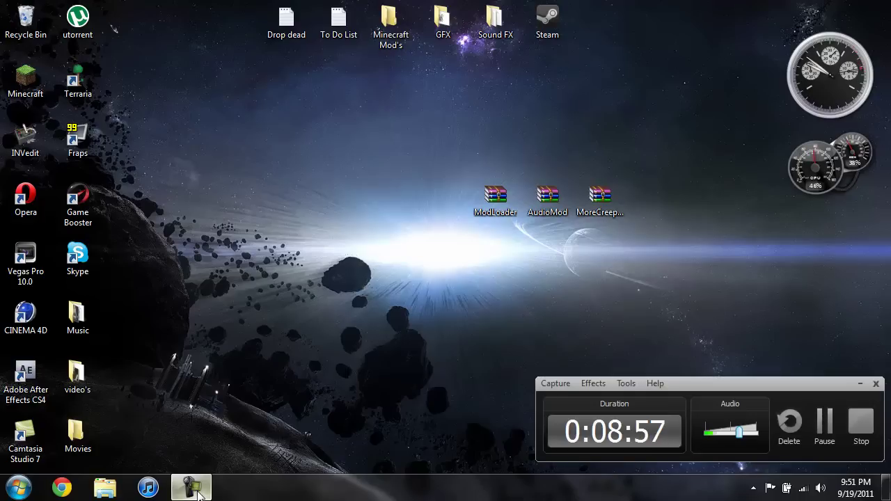